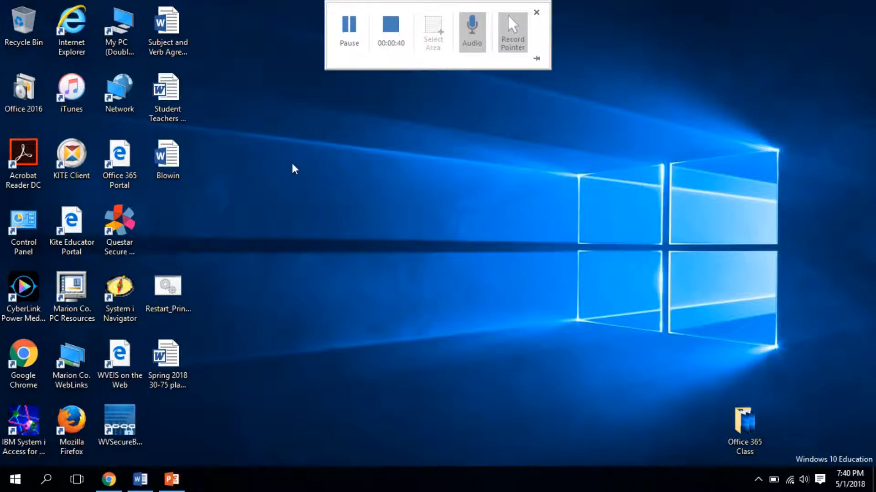
- Switch to Chrome and open Microsoft Forms from the Office 365 home page
{"action": "left_click", "coordinate": [110, 487]}
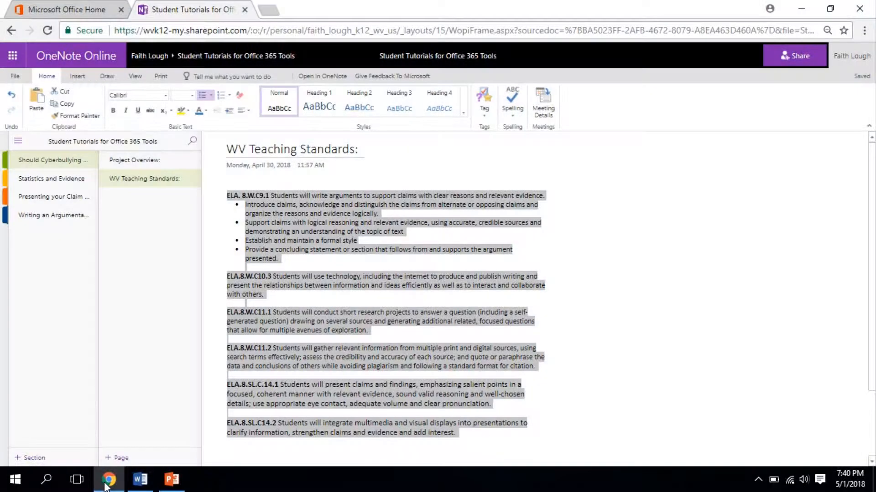
{"action": "left_click", "coordinate": [58, 5]}
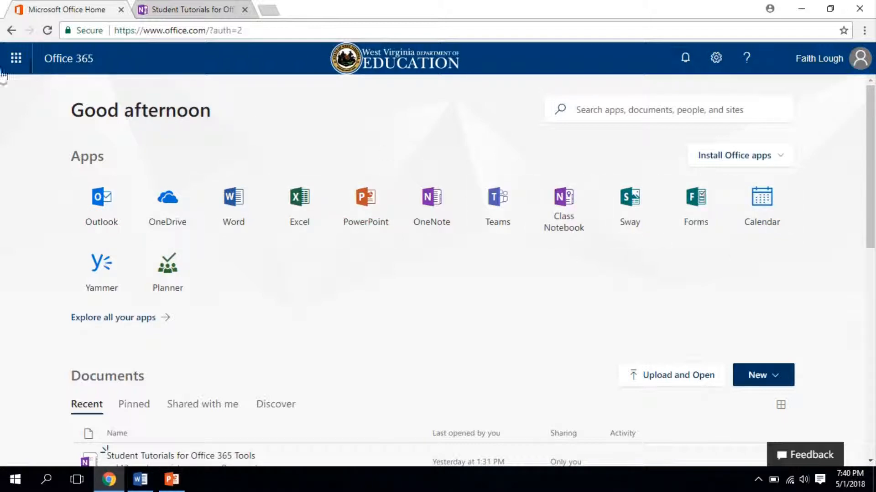
{"action": "left_click", "coordinate": [14, 66]}
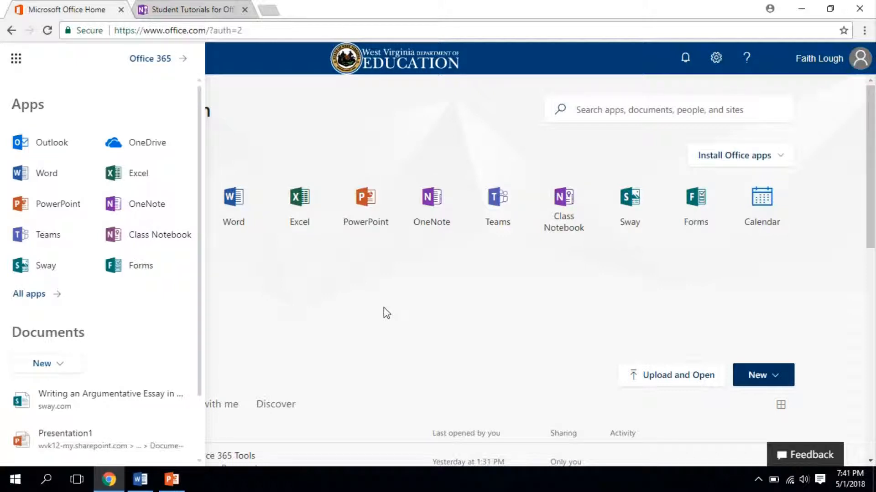
{"action": "left_click", "coordinate": [698, 204]}
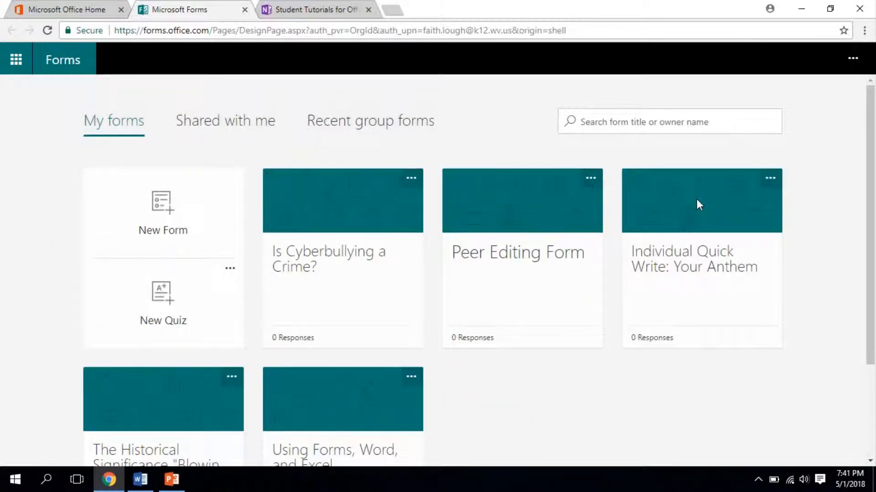
- Create a new form and title it "Your experience with Cyberbullying"
{"action": "scroll", "coordinate": [827, 213], "scroll_direction": "down", "scroll_amount": 1}
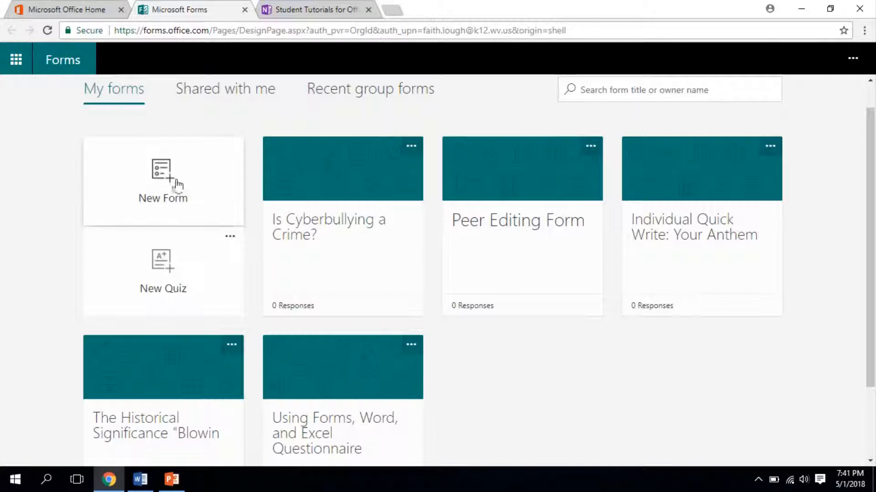
{"action": "left_click", "coordinate": [201, 189]}
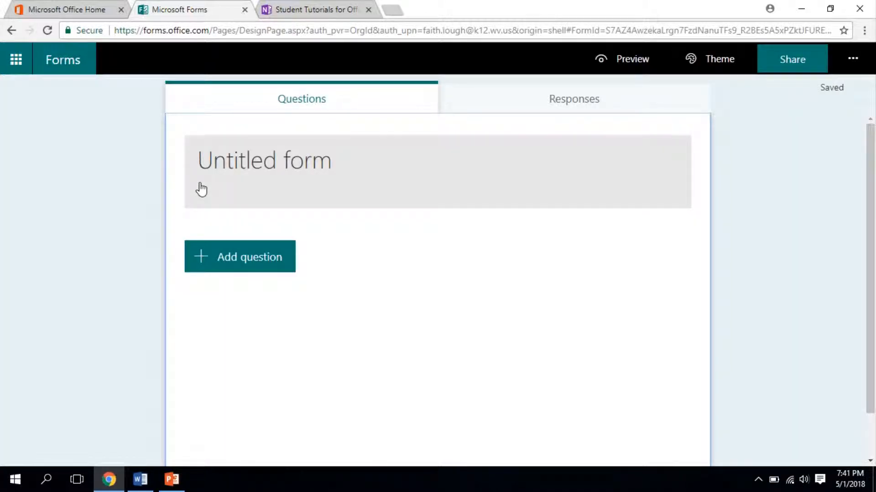
{"action": "left_click", "coordinate": [364, 175]}
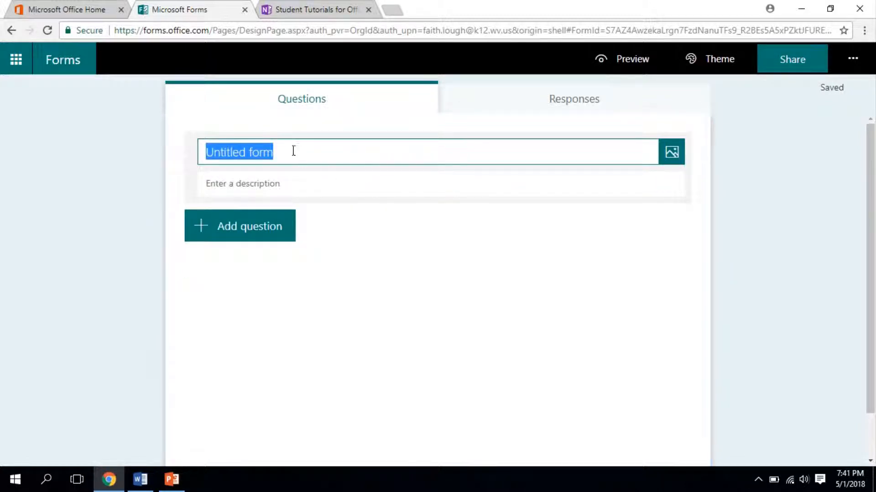
{"action": "key", "text": "BackSpace"}
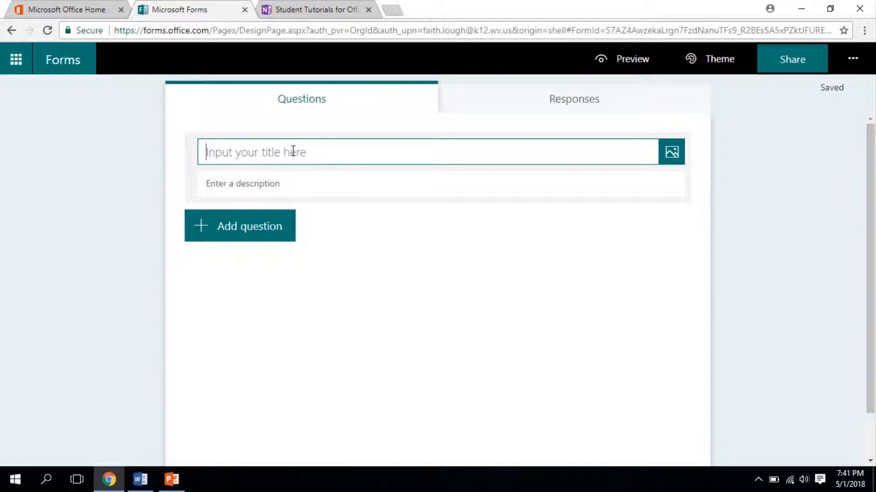
{"action": "type", "text": "Yo"}
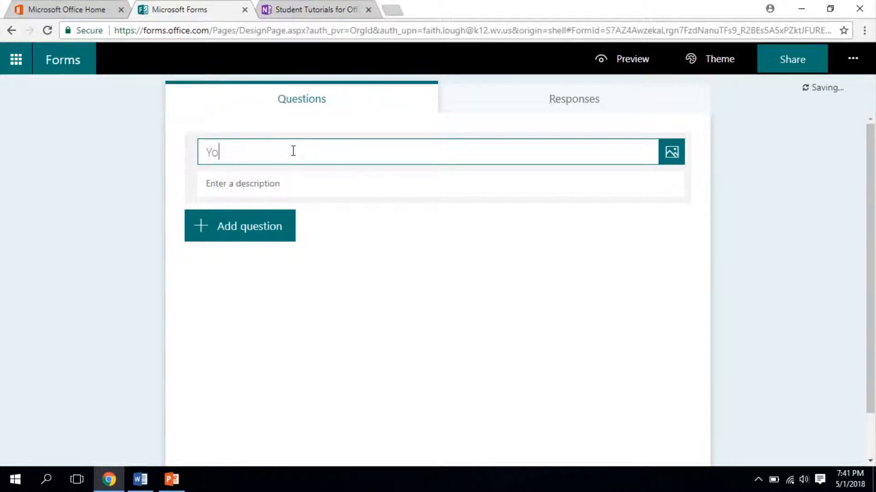
{"action": "type", "text": "ur experience "}
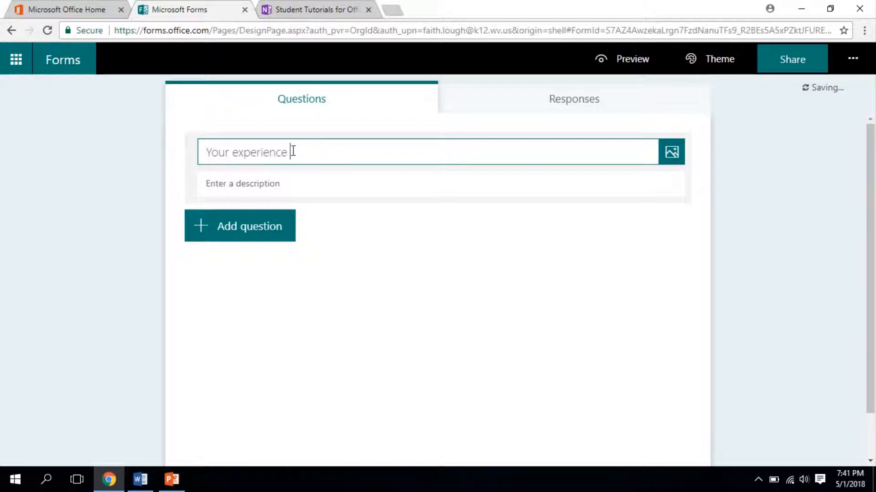
{"action": "type", "text": "with Cyberbullying"}
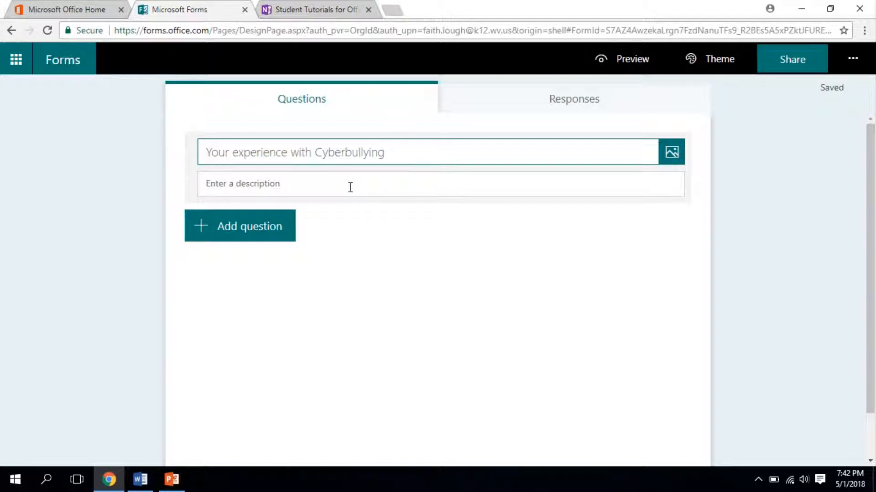
- Enter the form description "Cyberbullying has become a major issue in the 21st century. What are your thoughts and experiences?"
{"action": "left_click", "coordinate": [321, 187]}
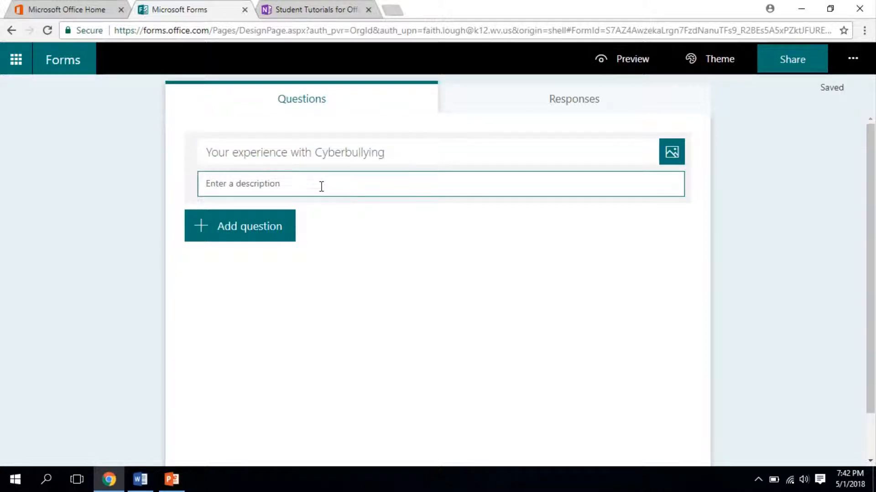
{"action": "type", "text": "Cy"}
{"action": "type", "text": "b"}
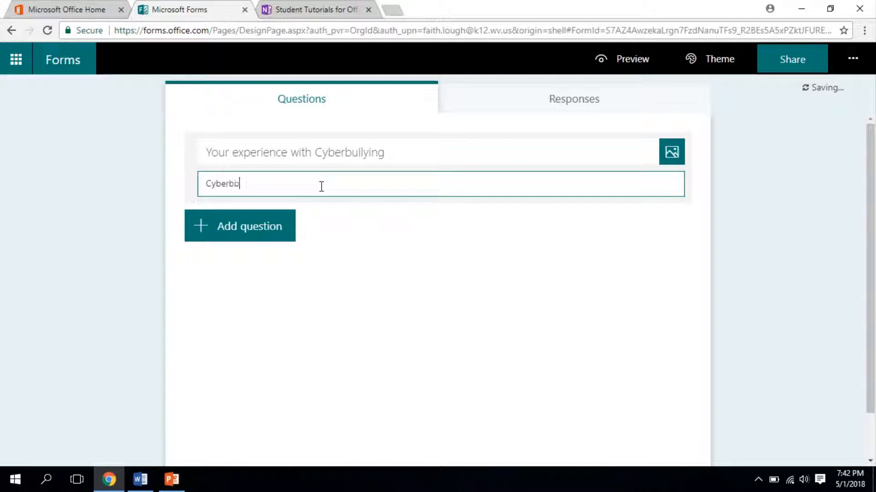
{"action": "key", "text": "BackSpace"}
{"action": "type", "text": "ullying has be"}
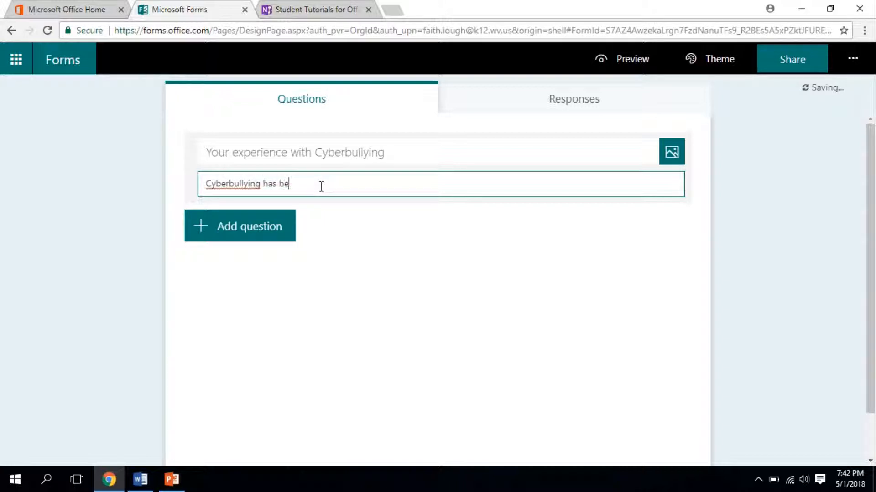
{"action": "type", "text": "come a major issue in the 21st "}
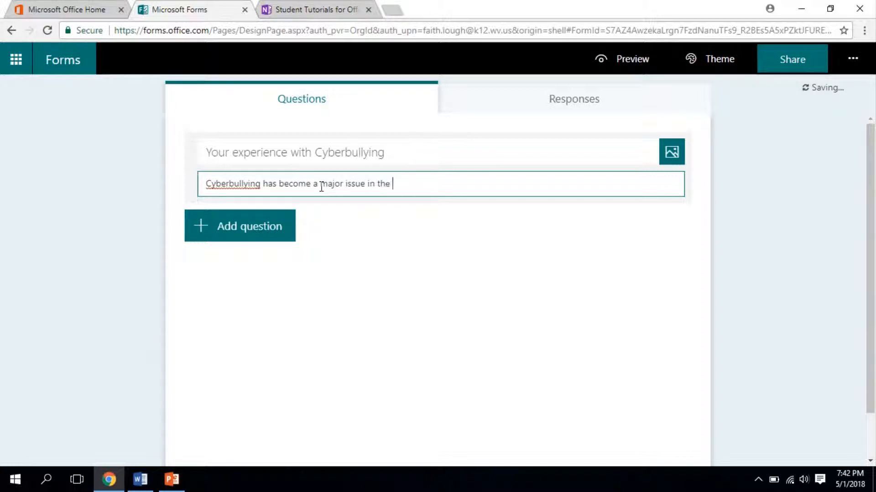
{"action": "type", "text": "century. w"}
{"action": "key", "text": "BackSpace"}
{"action": "type", "text": "Wha"}
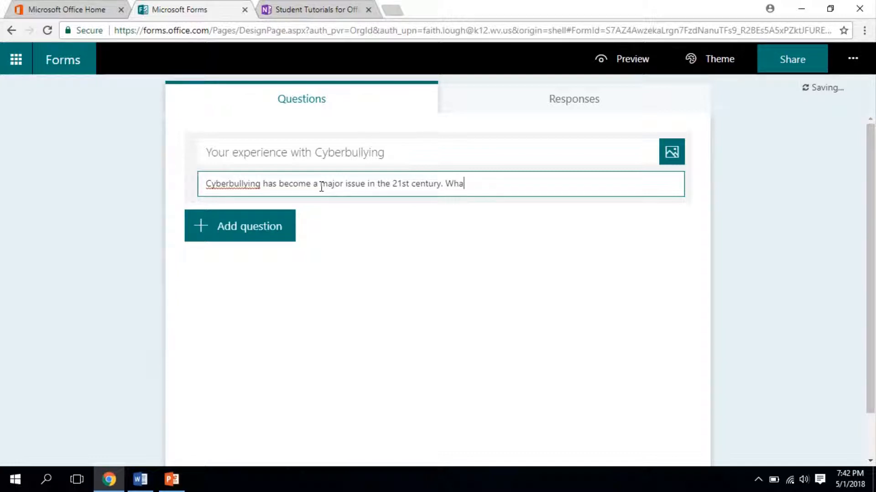
{"action": "type", "text": "t are your thoughts and ex"}
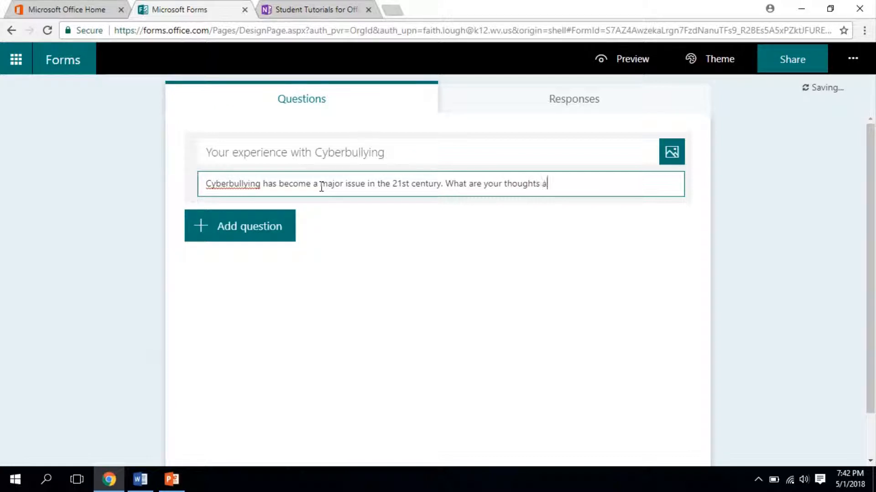
{"action": "type", "text": "periences?"}
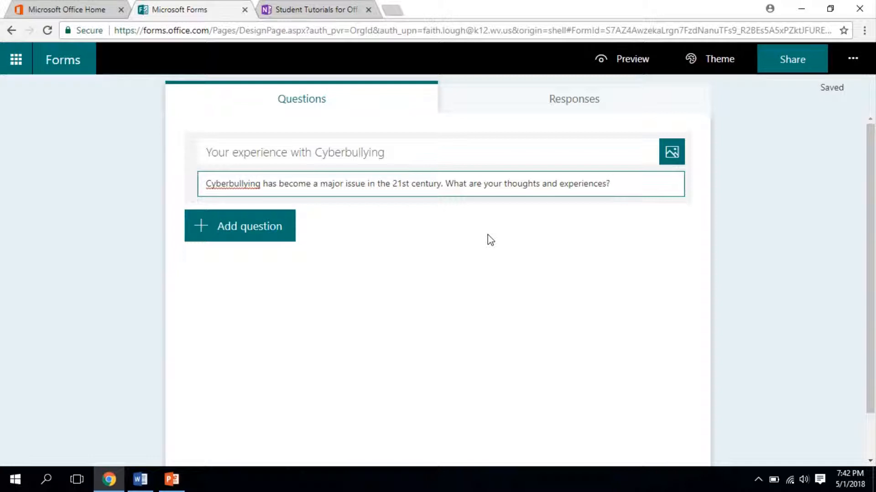
- Add a choice question reading "I am..." with the answer options Male and Female
{"action": "left_click", "coordinate": [271, 228]}
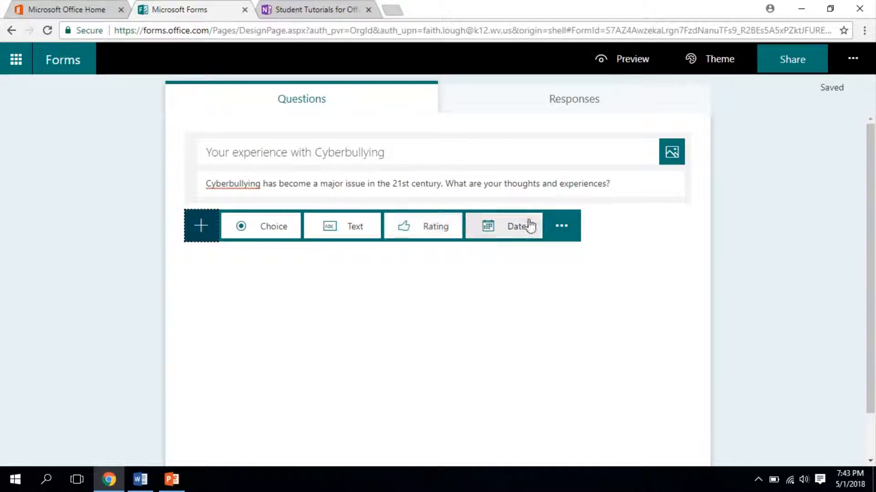
{"action": "left_click", "coordinate": [273, 230]}
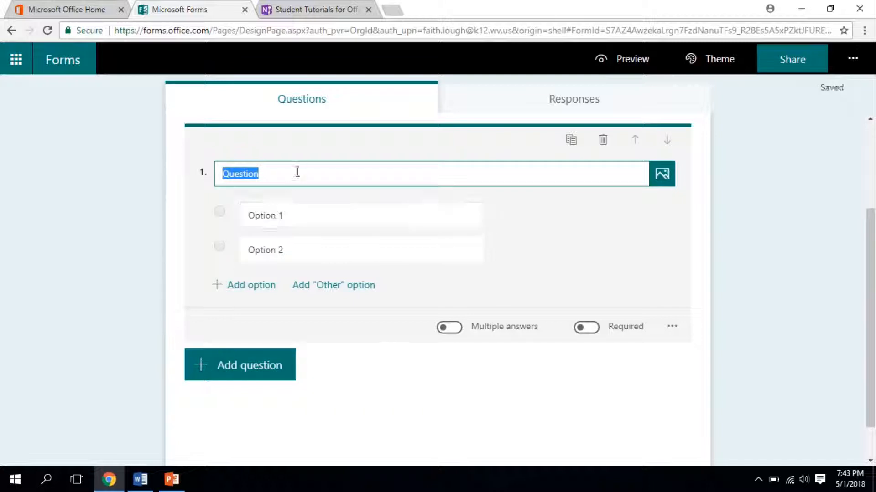
{"action": "key", "text": "BackSpace"}
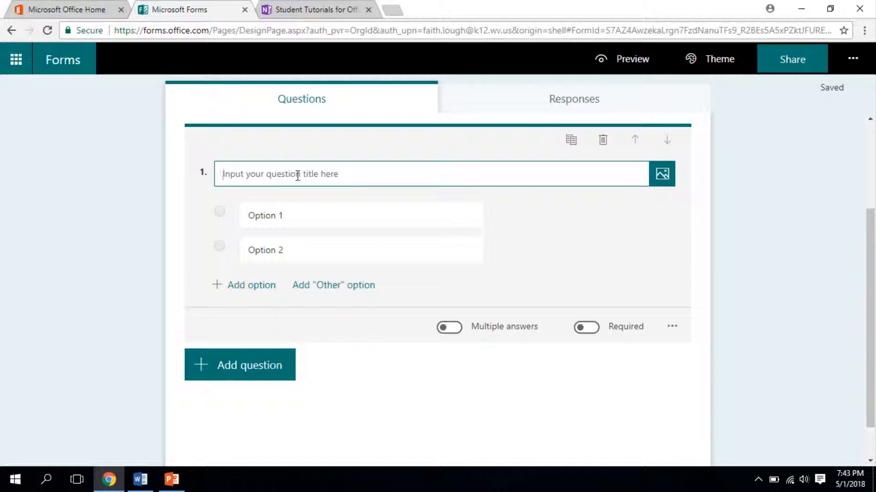
{"action": "type", "text": "I am"}
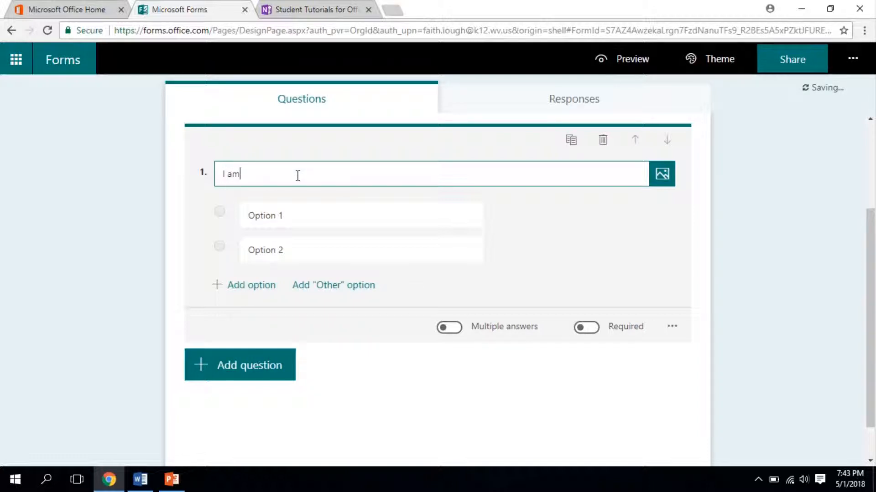
{"action": "type", "text": "..."}
{"action": "left_click", "coordinate": [293, 215]}
{"action": "type", "text": "Male"}
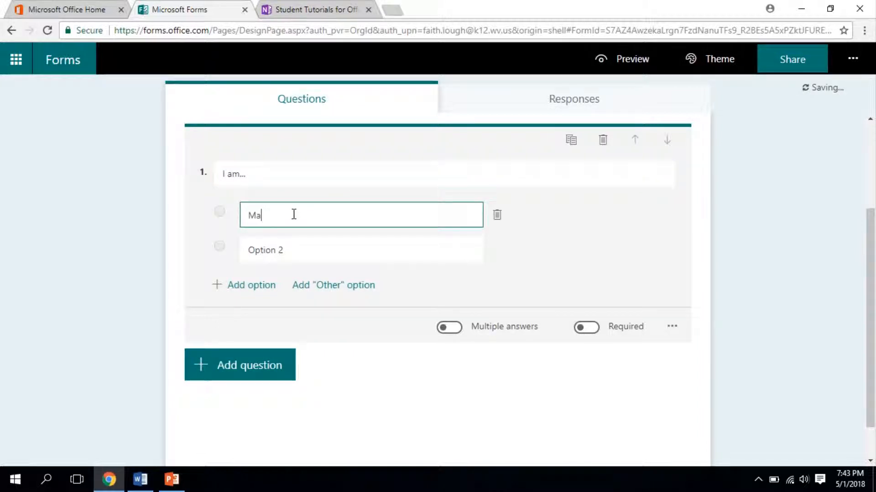
{"action": "left_click", "coordinate": [300, 246]}
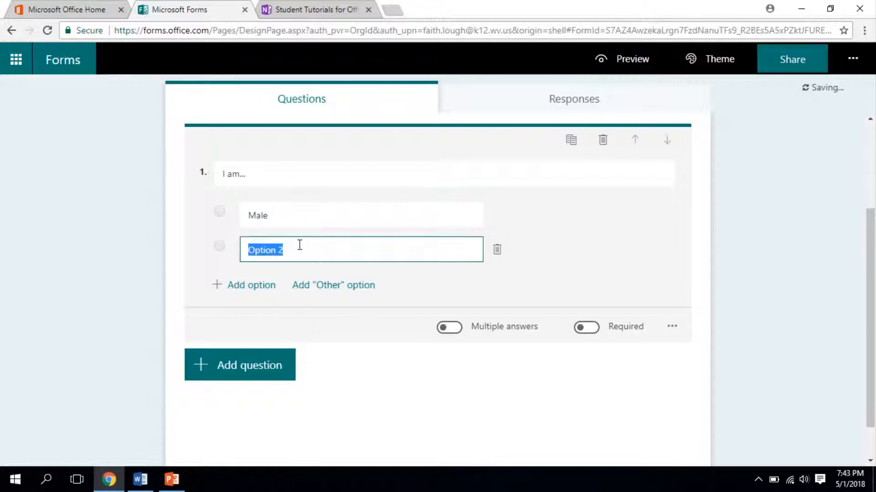
{"action": "type", "text": "Female"}
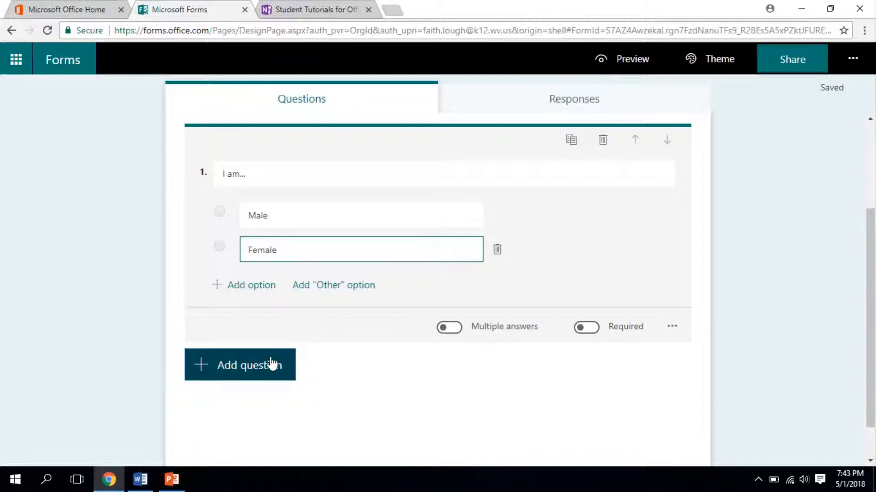
- Add a second choice question reading "What is your age range?"
{"action": "left_click", "coordinate": [245, 367]}
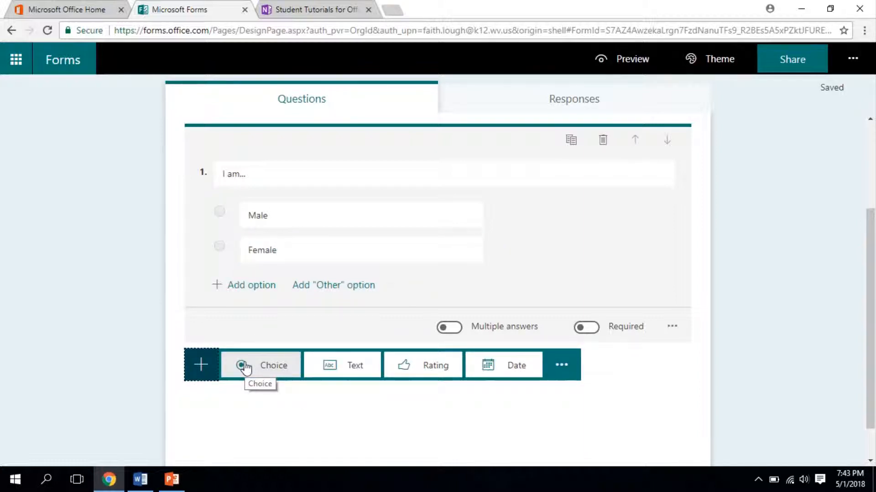
{"action": "left_click", "coordinate": [280, 368]}
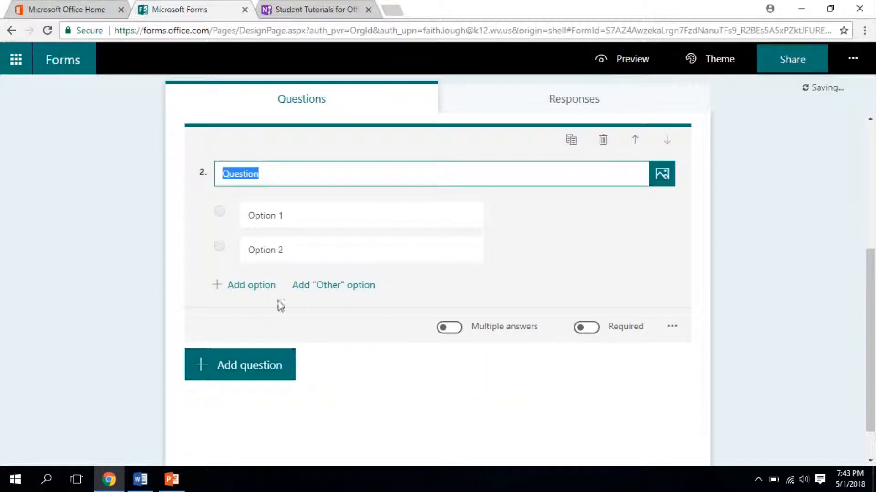
{"action": "type", "text": "What"}
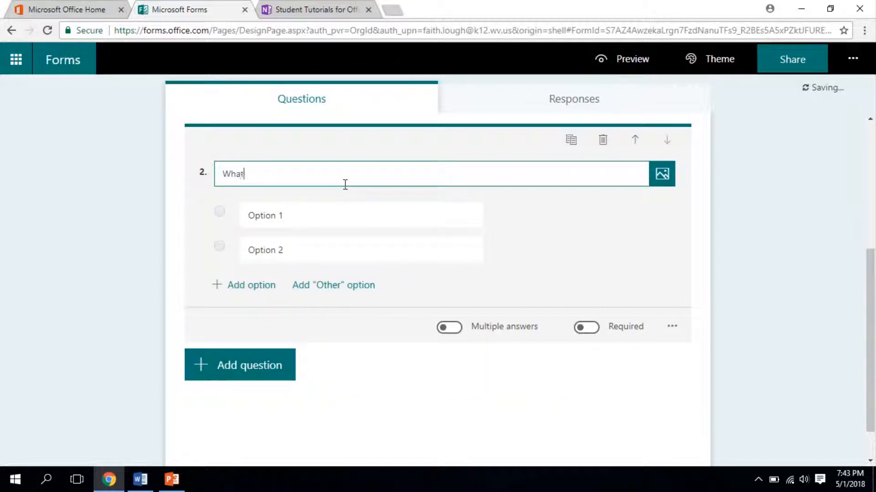
{"action": "type", "text": " is your age"}
{"action": "type", "text": " range"}
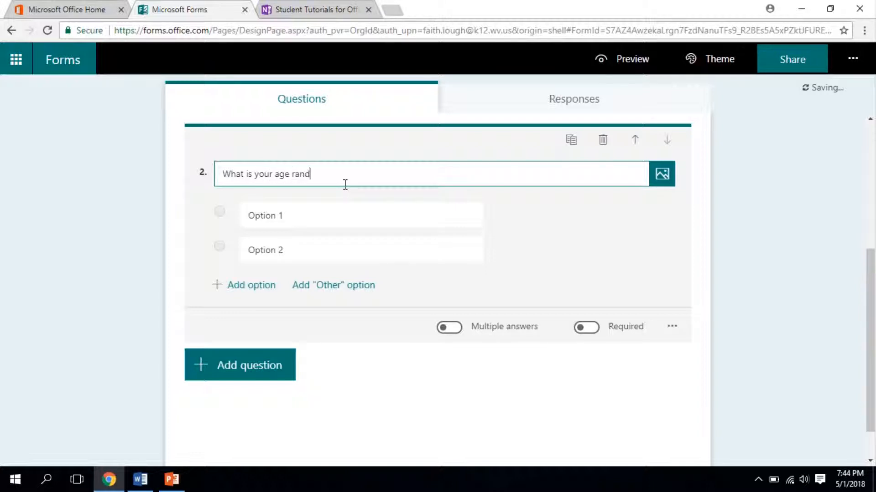
{"action": "type", "text": "?"}
- Set the first two answer options of the age range question to 12-13 and 14-15
{"action": "left_click", "coordinate": [319, 223]}
{"action": "key", "text": "BackSpace"}
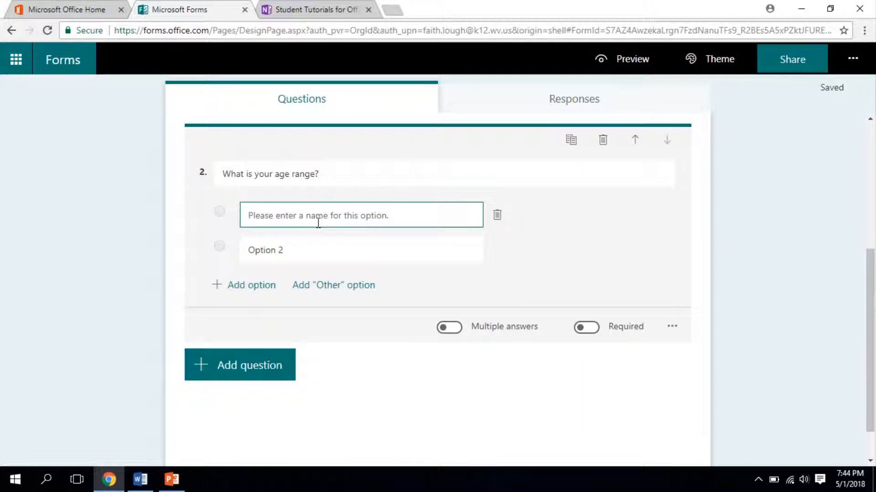
{"action": "type", "text": "12-"}
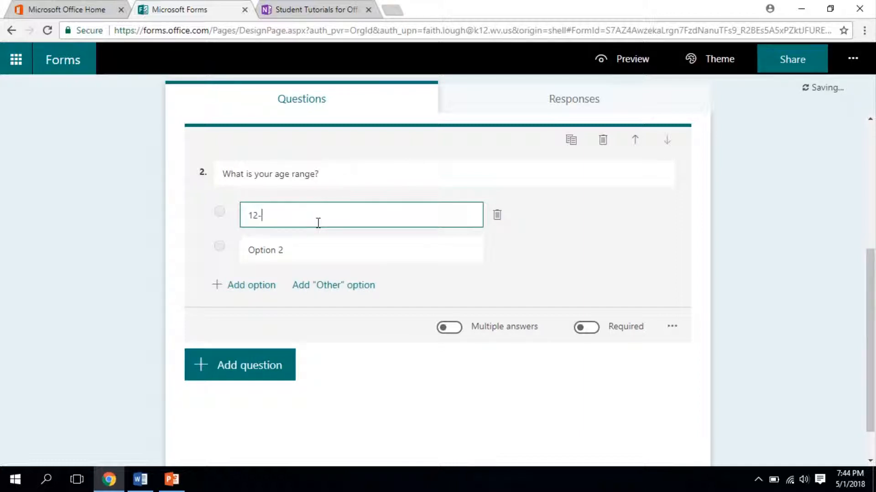
{"action": "type", "text": "13"}
{"action": "left_click", "coordinate": [293, 249]}
{"action": "type", "text": "14"}
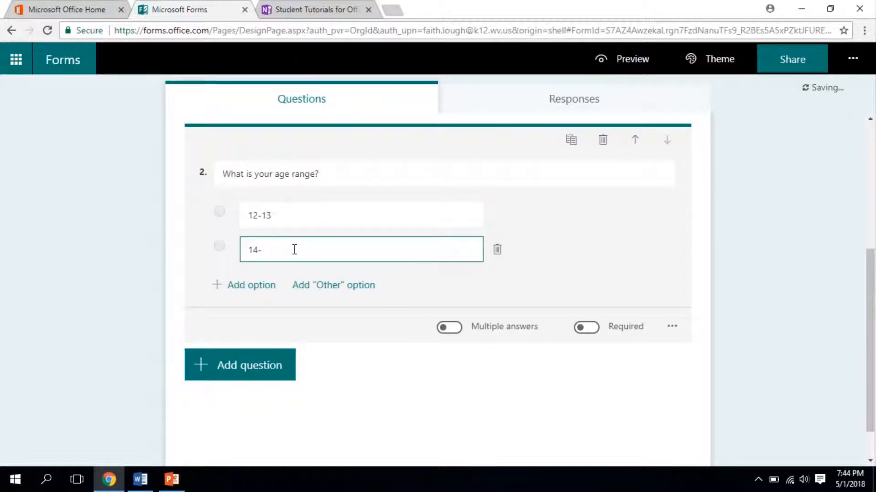
{"action": "type", "text": "-15"}
- Add a third answer option reading 15+ to the age range question
{"action": "left_click", "coordinate": [252, 292]}
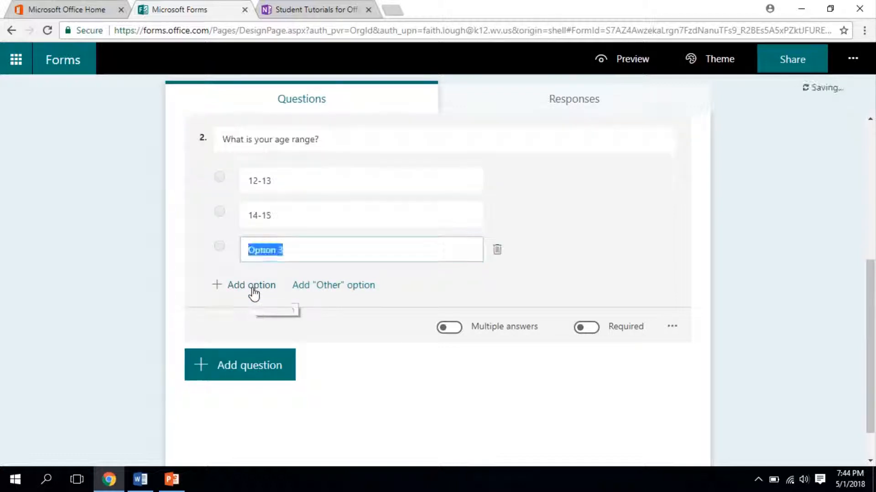
{"action": "key", "text": "BackSpace"}
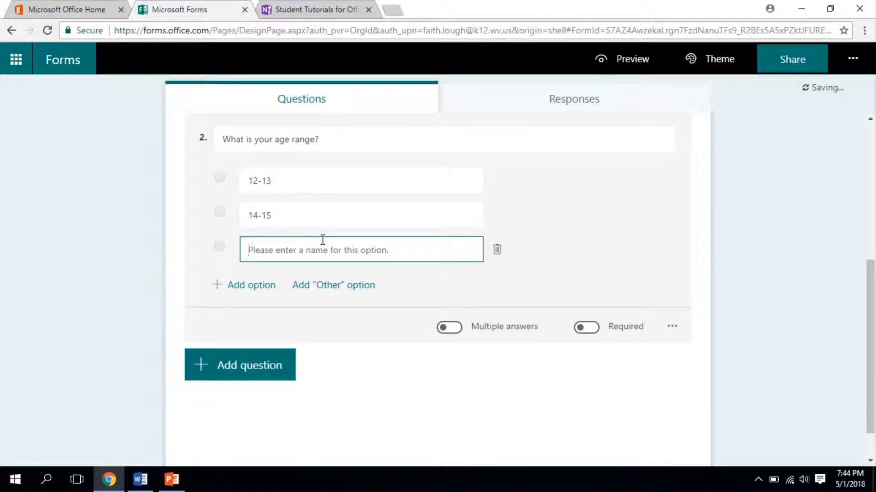
{"action": "type", "text": "15"}
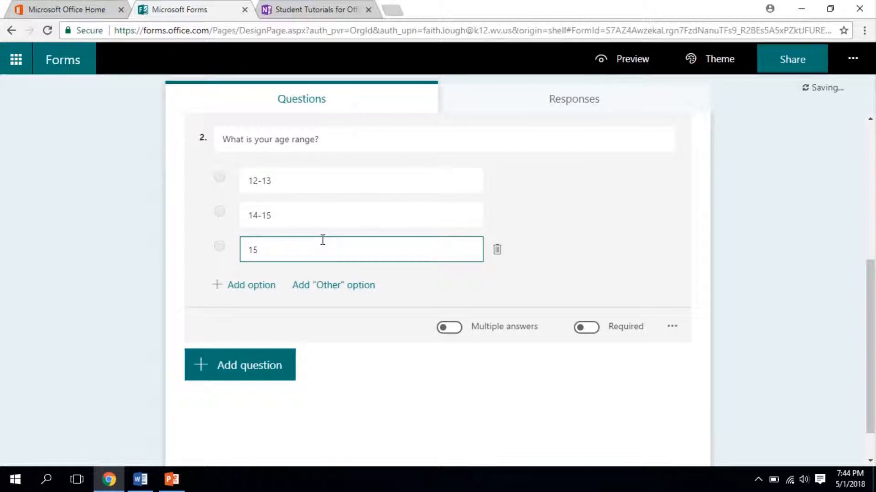
{"action": "type", "text": "+"}
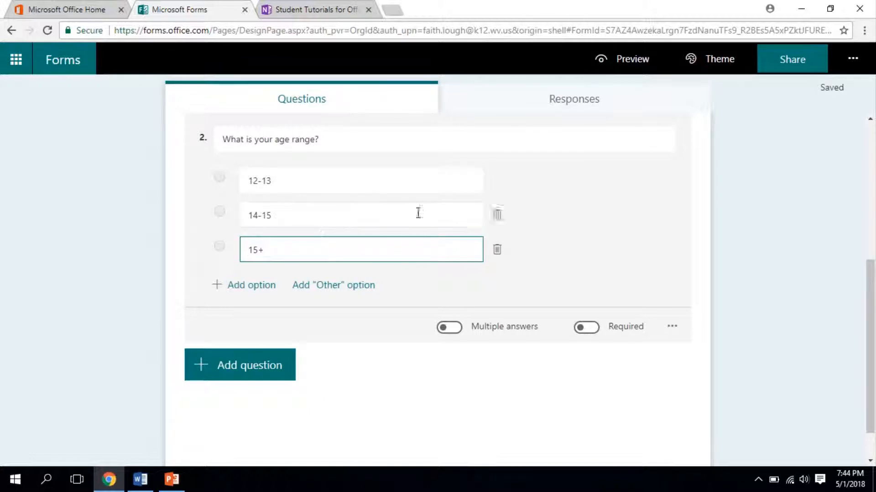
- Add a third choice question reading "Have you ever been the victim of Cyberbullying?"
{"action": "scroll", "coordinate": [629, 227], "scroll_direction": "down", "scroll_amount": 1}
{"action": "scroll", "coordinate": [628, 224], "scroll_direction": "up", "scroll_amount": 7}
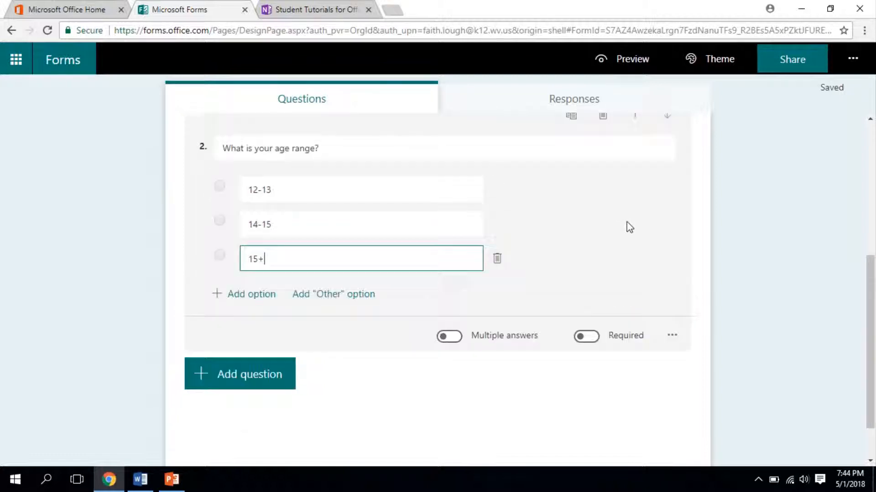
{"action": "scroll", "coordinate": [629, 228], "scroll_direction": "down", "scroll_amount": 3}
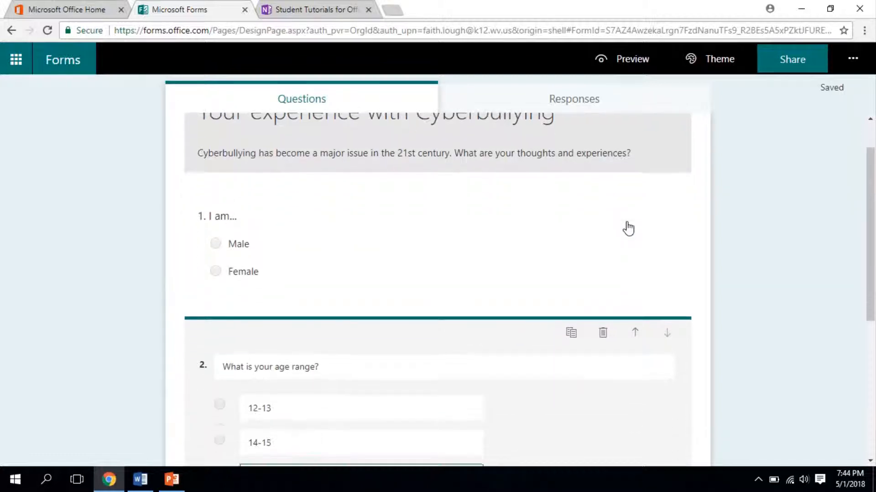
{"action": "scroll", "coordinate": [628, 227], "scroll_direction": "down", "scroll_amount": 8}
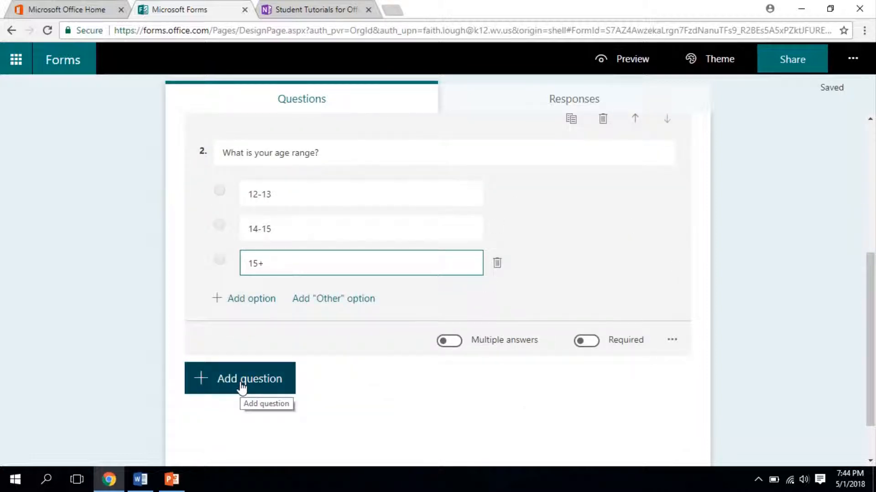
{"action": "left_click", "coordinate": [242, 386]}
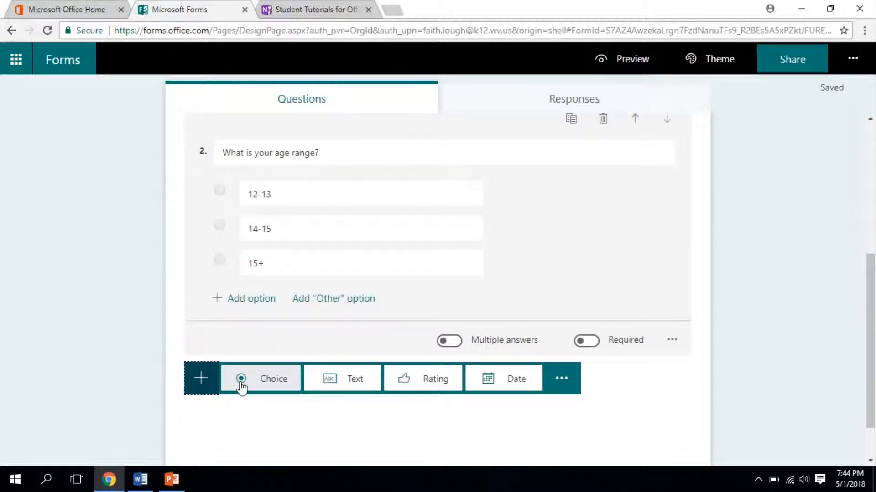
{"action": "left_click", "coordinate": [275, 384]}
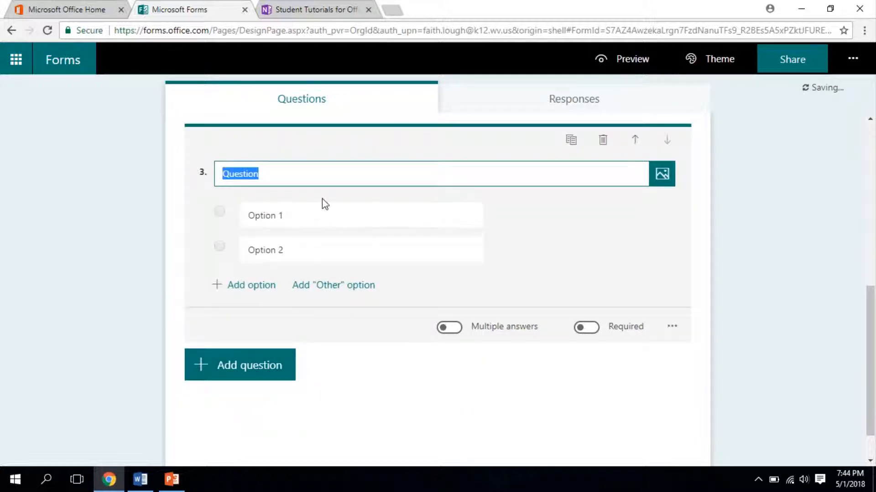
{"action": "type", "text": "Have you "}
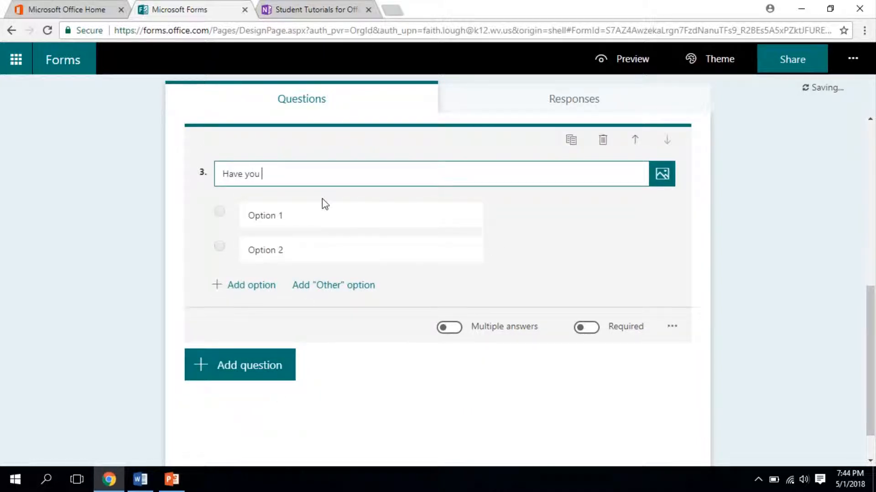
{"action": "type", "text": "ever been the"}
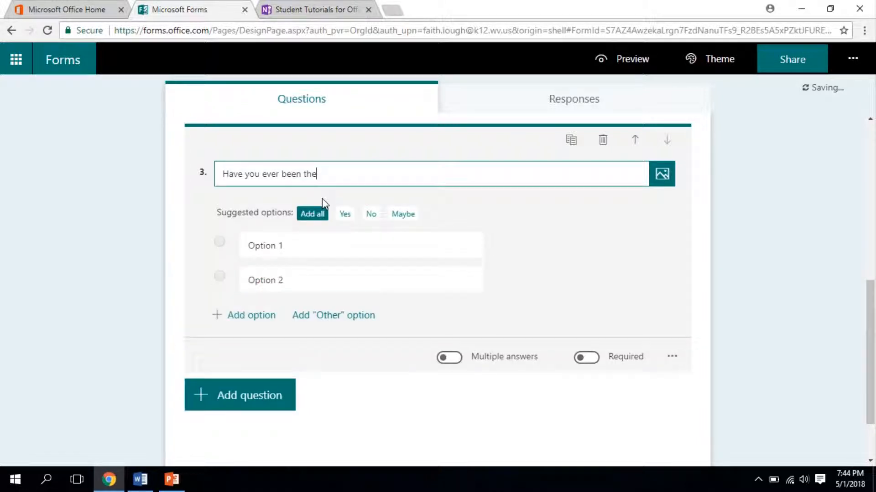
{"action": "type", "text": " victim of Cyberbullying?"}
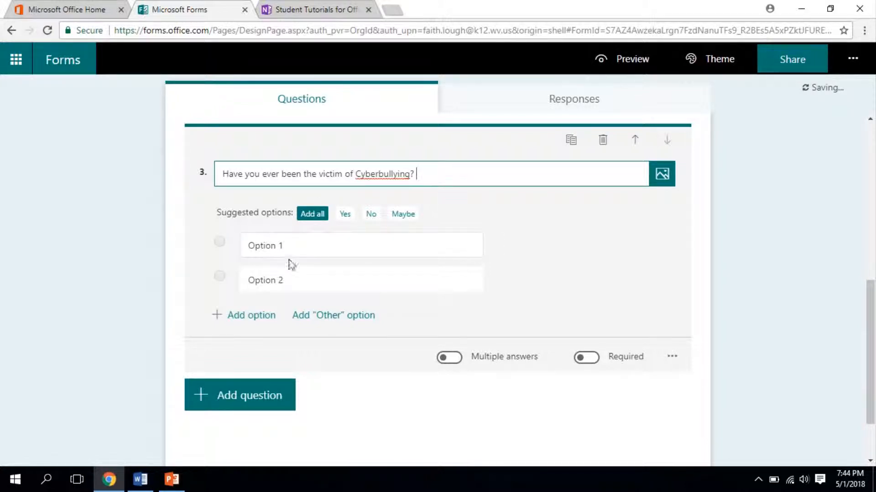
- Set the answer options of the cyberbullying victim question to yes and no
{"action": "left_click", "coordinate": [293, 246]}
{"action": "type", "text": "yes"}
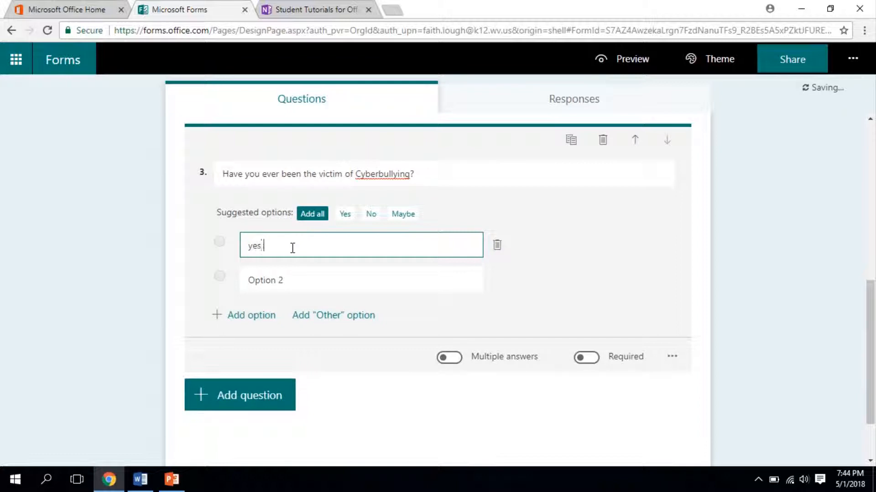
{"action": "left_click", "coordinate": [299, 286]}
{"action": "type", "text": "no"}
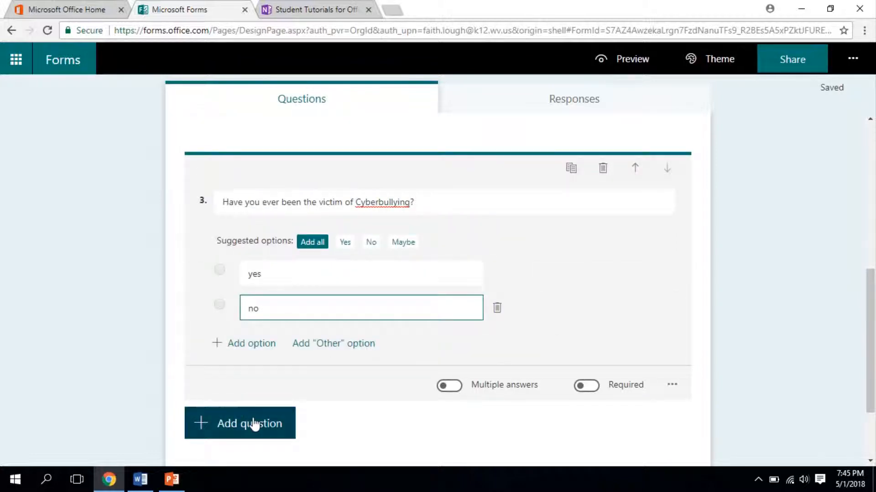
- Add a text question reading "What is your definition of Cyberbullying?" and set it to accept a long answer
{"action": "left_click", "coordinate": [256, 424]}
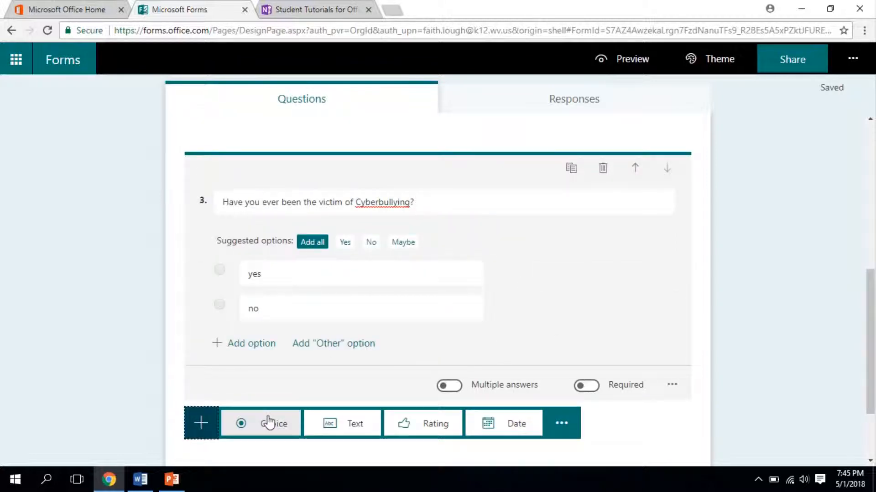
{"action": "left_click", "coordinate": [364, 426]}
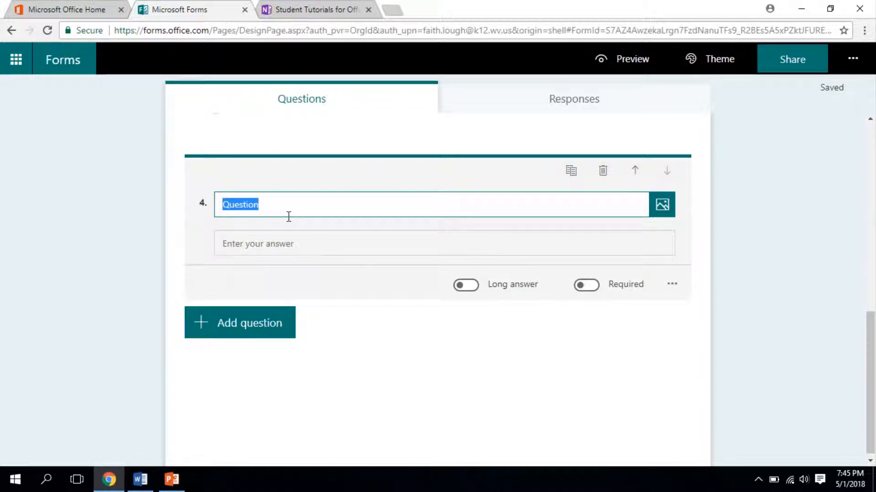
{"action": "type", "text": "What s"}
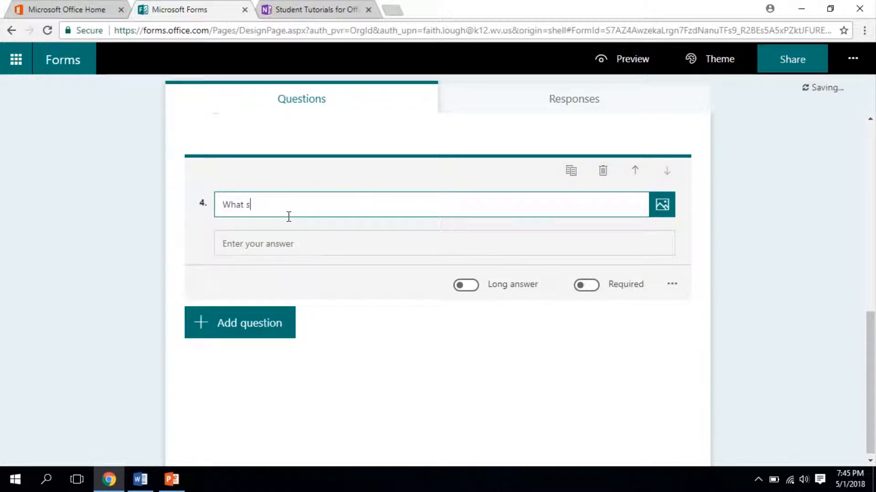
{"action": "type", "text": "is your def"}
{"action": "type", "text": "intion"}
{"action": "key", "text": "BackSpace"}
{"action": "key", "text": "BackSpace"}
{"action": "key", "text": "BackSpace"}
{"action": "key", "text": "BackSpace"}
{"action": "type", "text": "nition of Cy"}
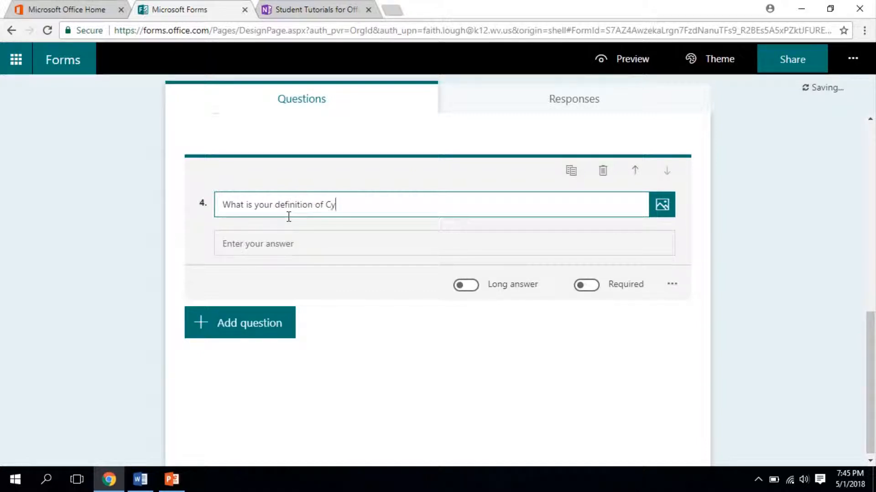
{"action": "type", "text": "berbullyig"}
{"action": "type", "text": "ing?"}
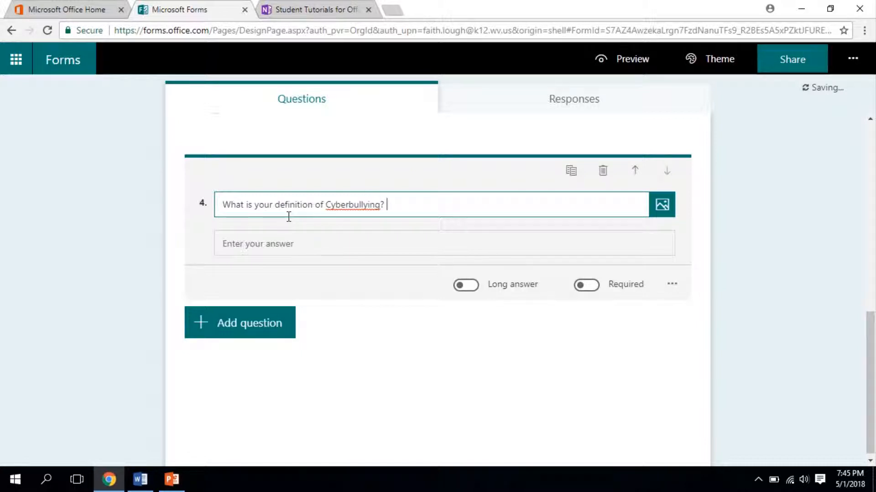
{"action": "left_click", "coordinate": [466, 287]}
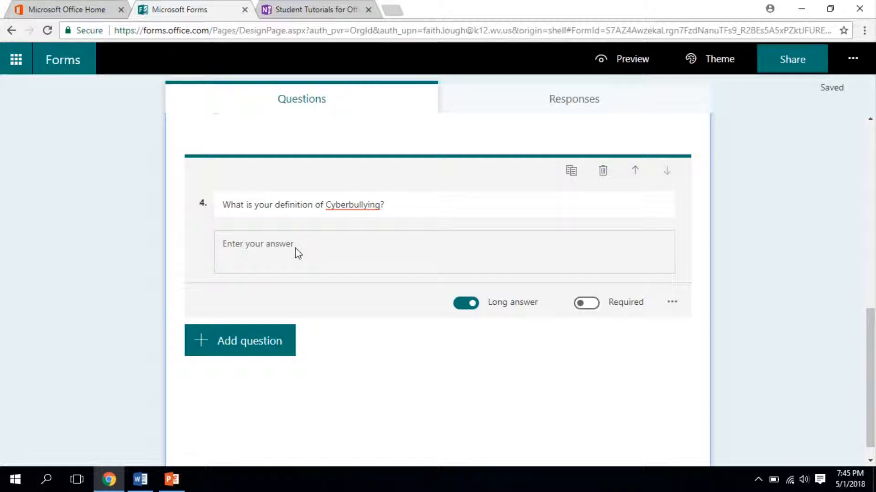
- Review the whole survey, from the title and description through all four questions and their answer options
{"action": "scroll", "coordinate": [461, 253], "scroll_direction": "up", "scroll_amount": 4}
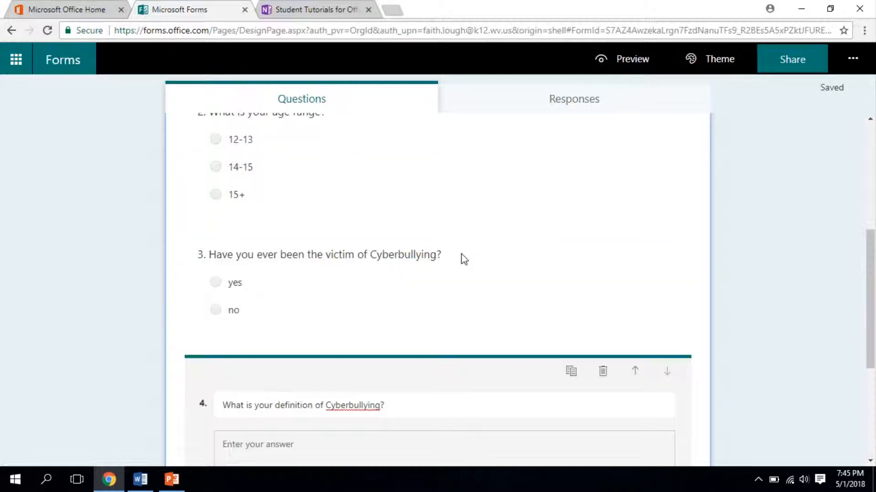
{"action": "scroll", "coordinate": [461, 254], "scroll_direction": "up", "scroll_amount": 5}
{"action": "scroll", "coordinate": [462, 258], "scroll_direction": "down", "scroll_amount": 1}
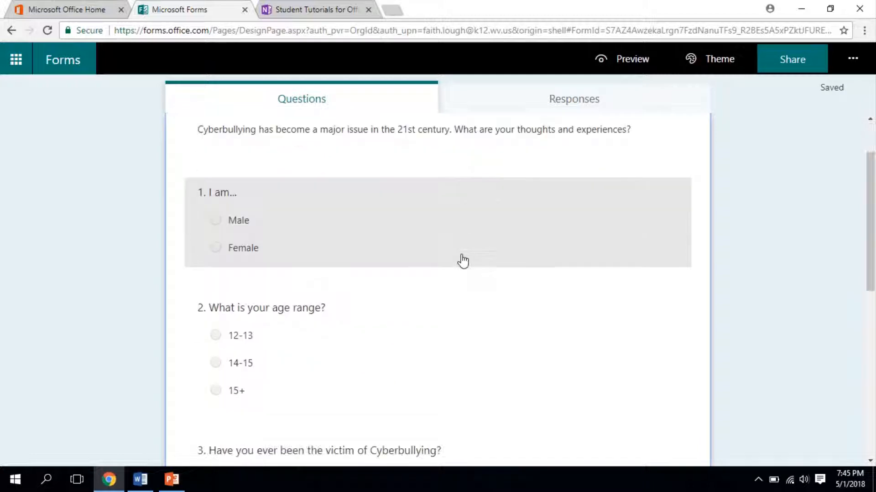
{"action": "scroll", "coordinate": [463, 261], "scroll_direction": "down", "scroll_amount": 6}
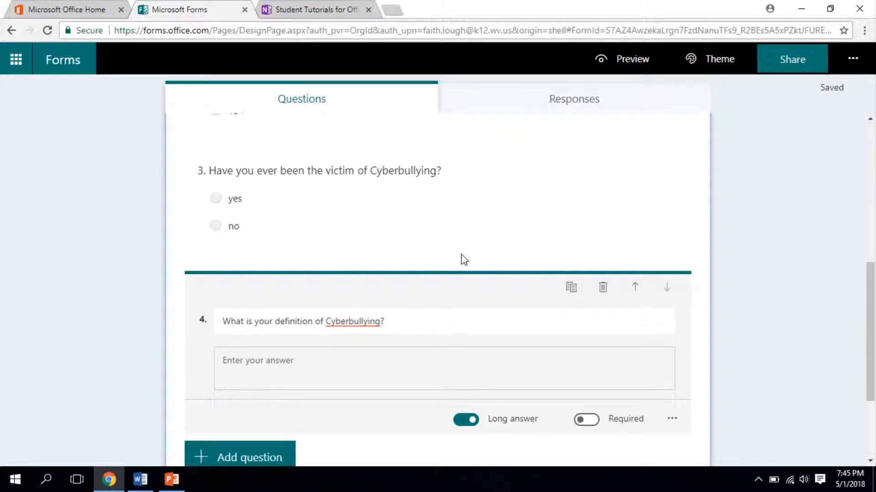
{"action": "scroll", "coordinate": [461, 255], "scroll_direction": "up", "scroll_amount": 4}
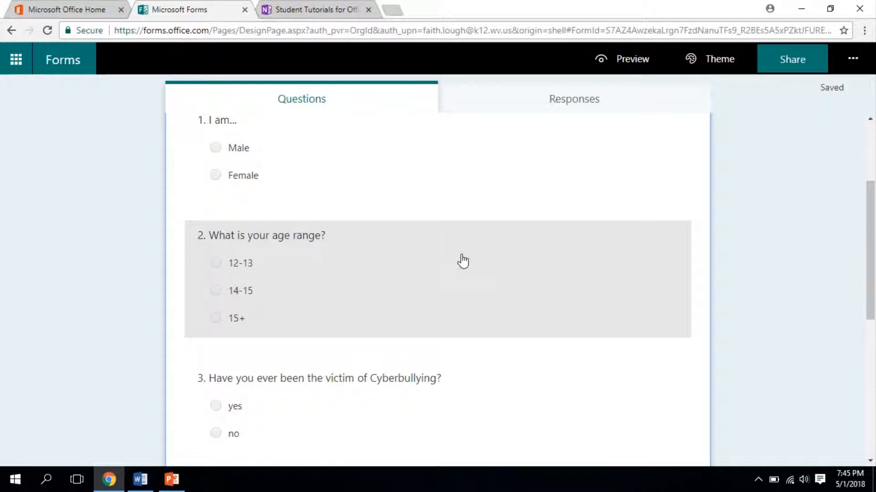
{"action": "scroll", "coordinate": [463, 261], "scroll_direction": "down", "scroll_amount": 6}
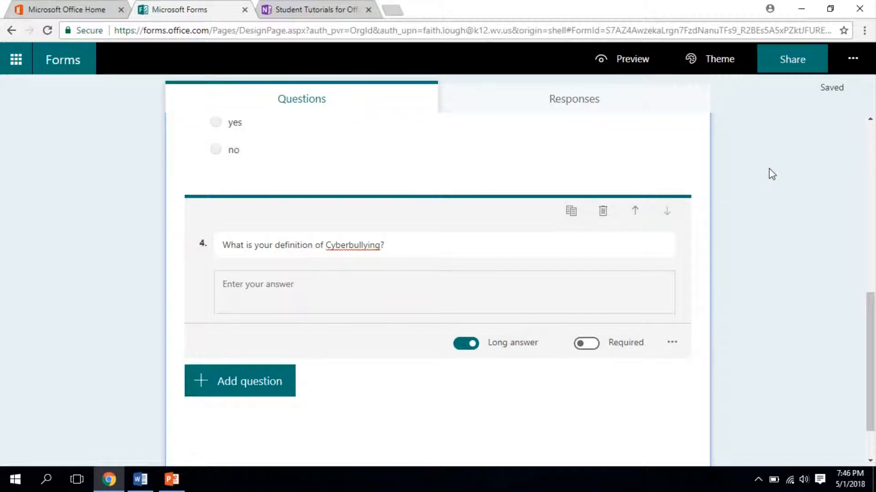
{"action": "scroll", "coordinate": [772, 174], "scroll_direction": "up", "scroll_amount": 7}
{"action": "scroll", "coordinate": [773, 174], "scroll_direction": "up", "scroll_amount": 2}
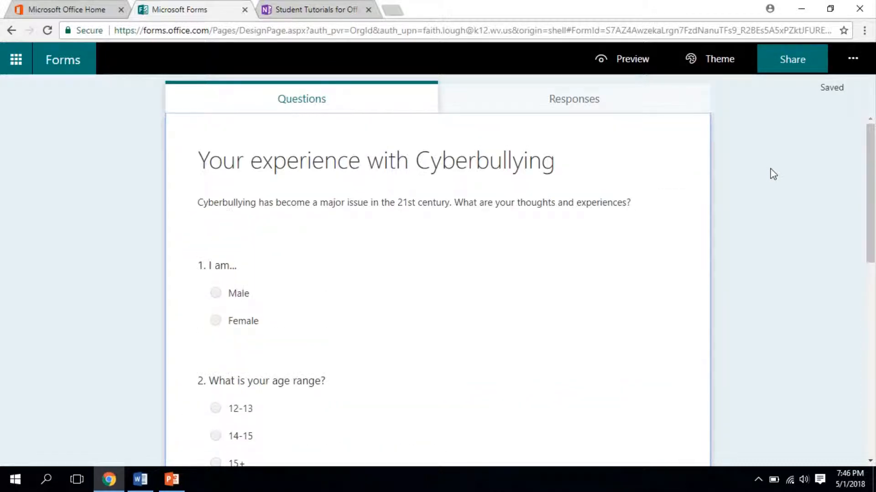
- Try purple, orange, green, blue and several illustrated themes on the form, then apply the theme with the white cloud and green hill
{"action": "left_click", "coordinate": [720, 65]}
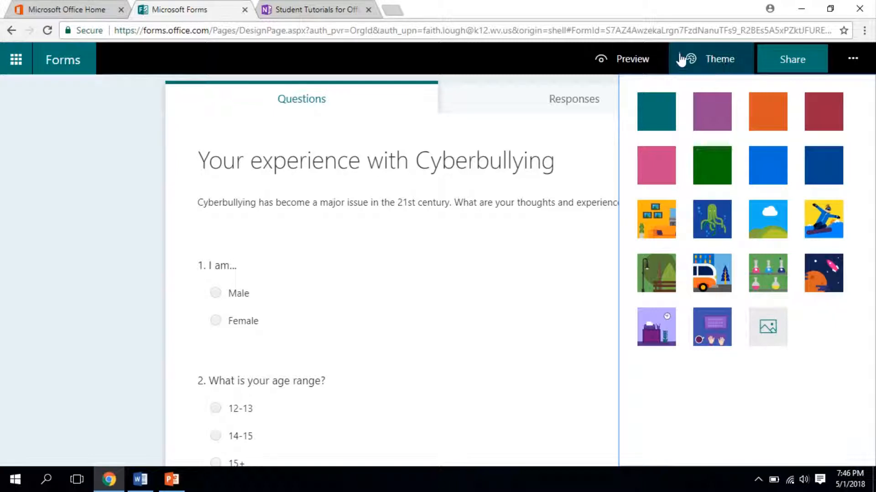
{"action": "left_click", "coordinate": [713, 120]}
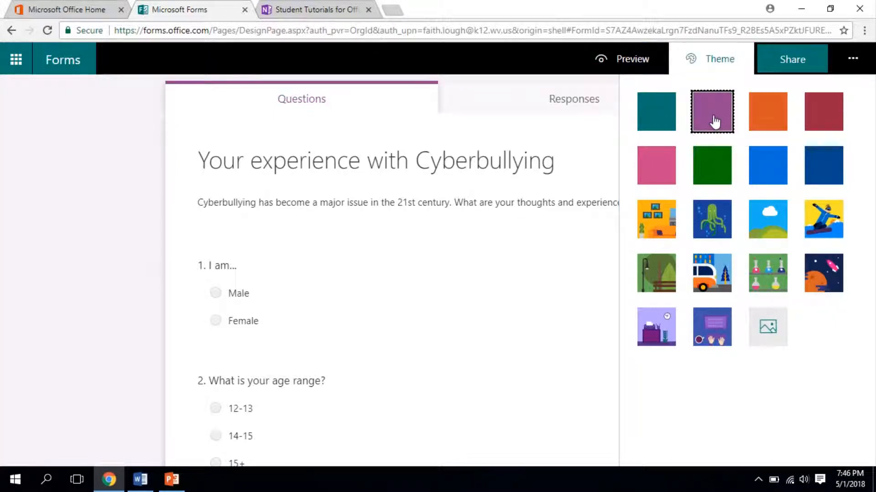
{"action": "left_click", "coordinate": [767, 120]}
{"action": "left_click", "coordinate": [710, 180]}
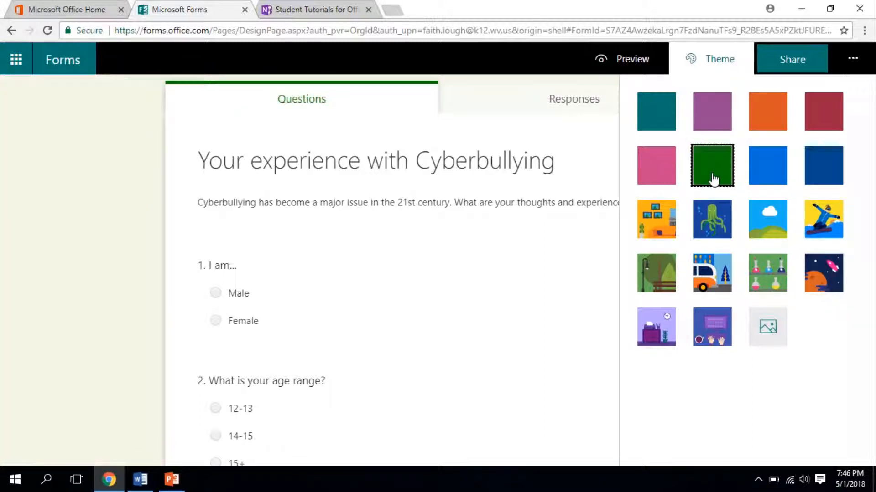
{"action": "left_click", "coordinate": [771, 170]}
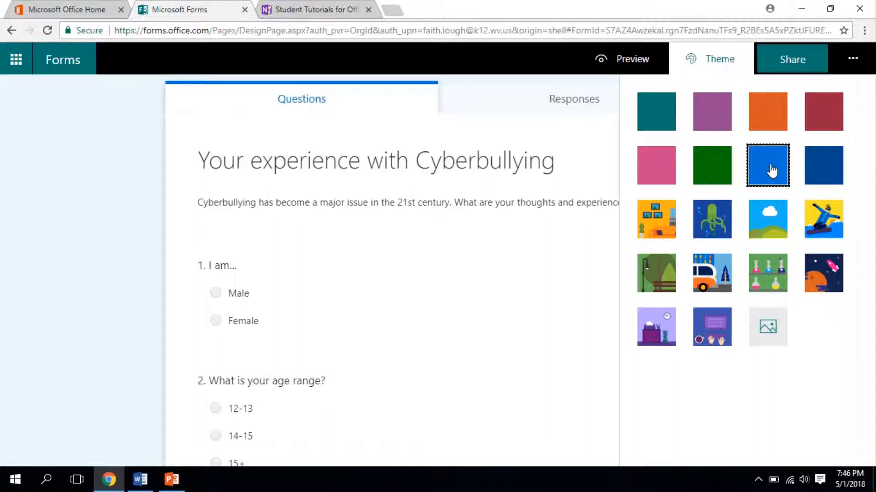
{"action": "left_click", "coordinate": [670, 235]}
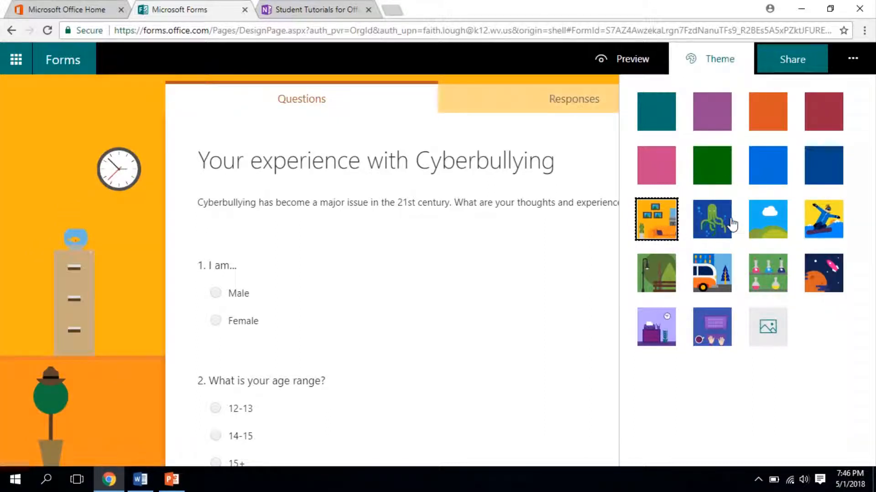
{"action": "left_click", "coordinate": [714, 226]}
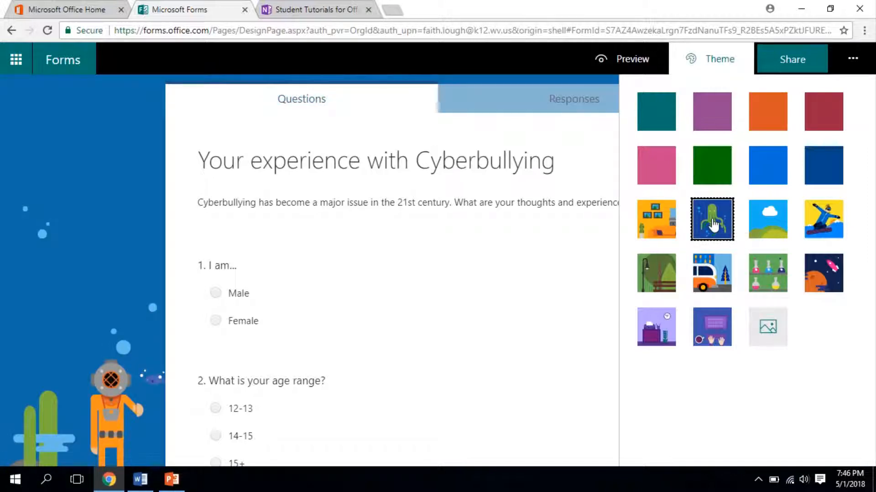
{"action": "left_click", "coordinate": [719, 277]}
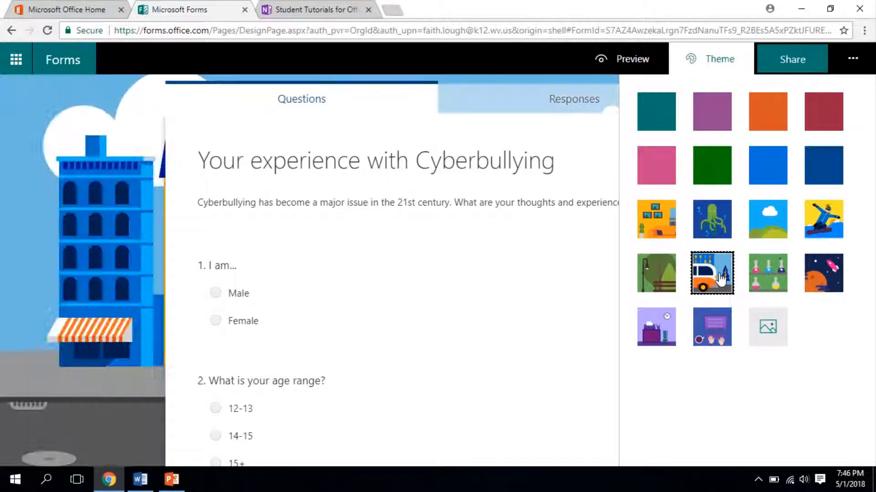
{"action": "left_click", "coordinate": [664, 270]}
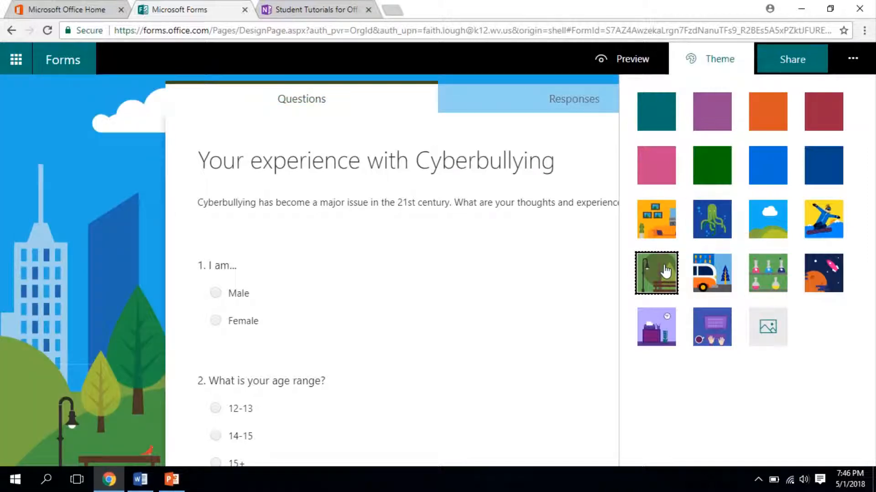
{"action": "left_click", "coordinate": [776, 234]}
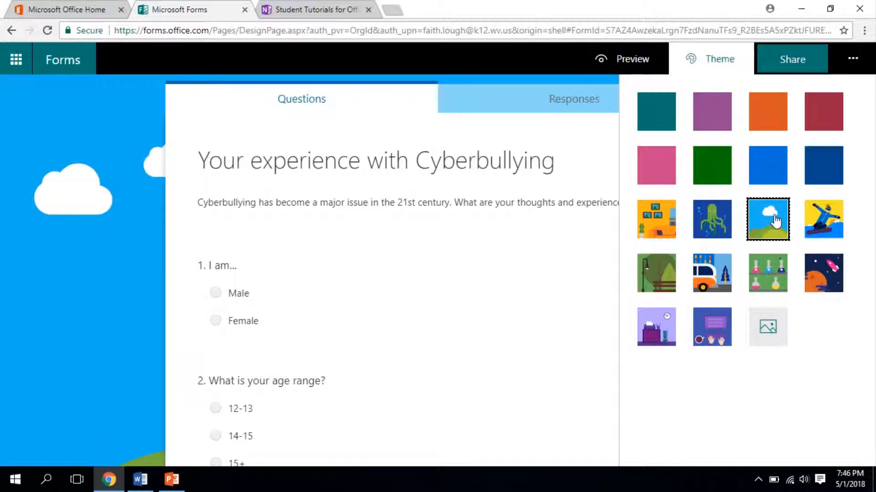
- Apply the solid purple theme to the form and preview the survey in computer view from its title to the submit button
{"action": "left_click", "coordinate": [714, 120]}
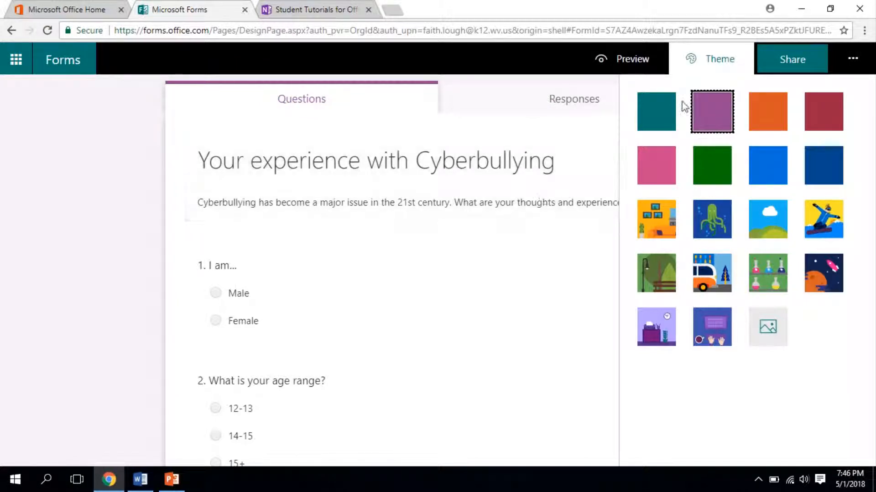
{"action": "left_click", "coordinate": [628, 61]}
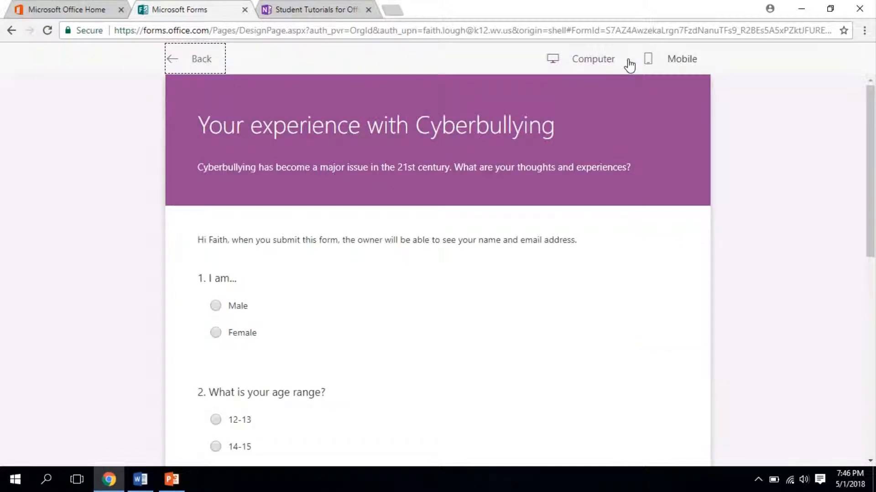
{"action": "scroll", "coordinate": [699, 217], "scroll_direction": "down", "scroll_amount": 2}
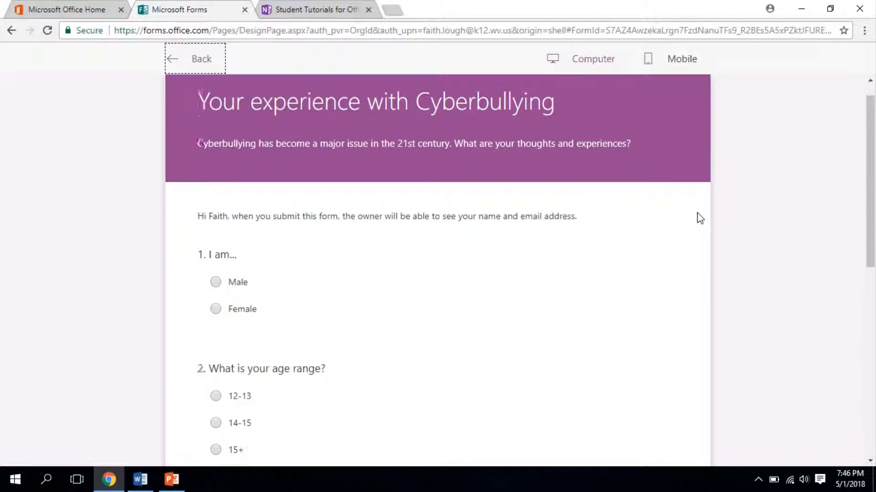
{"action": "scroll", "coordinate": [699, 217], "scroll_direction": "down", "scroll_amount": 4}
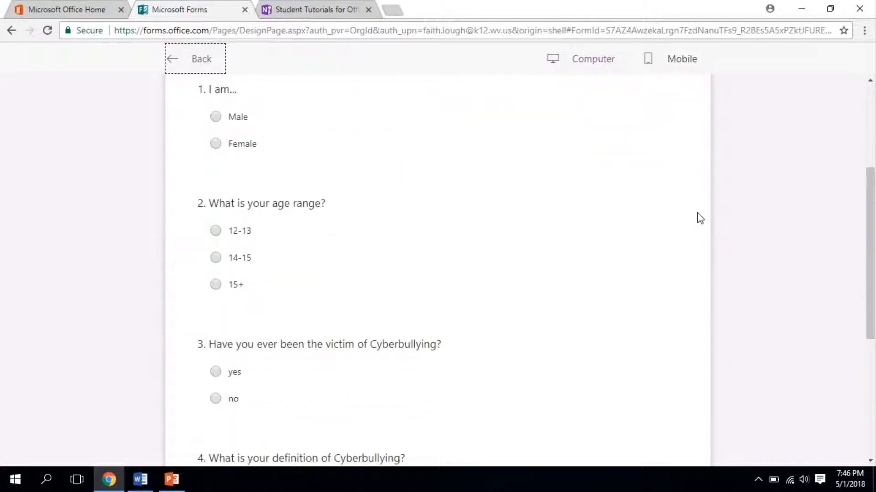
{"action": "scroll", "coordinate": [700, 218], "scroll_direction": "down", "scroll_amount": 3}
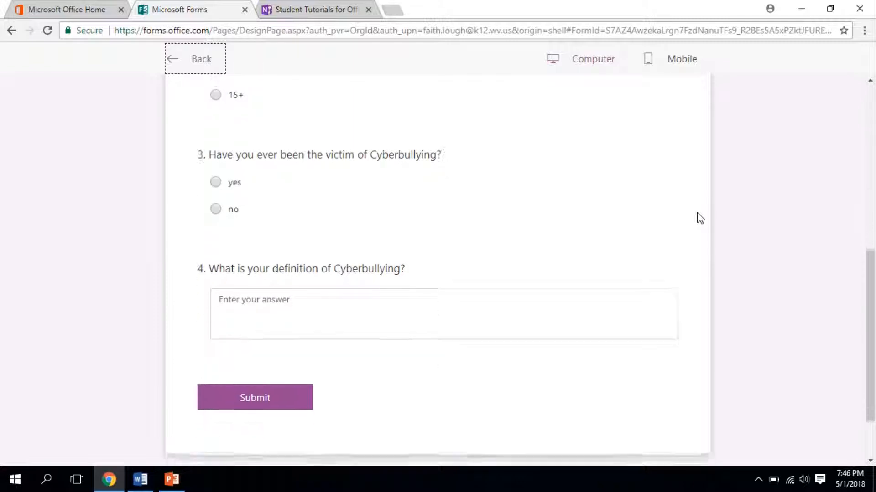
{"action": "scroll", "coordinate": [700, 218], "scroll_direction": "up", "scroll_amount": 5}
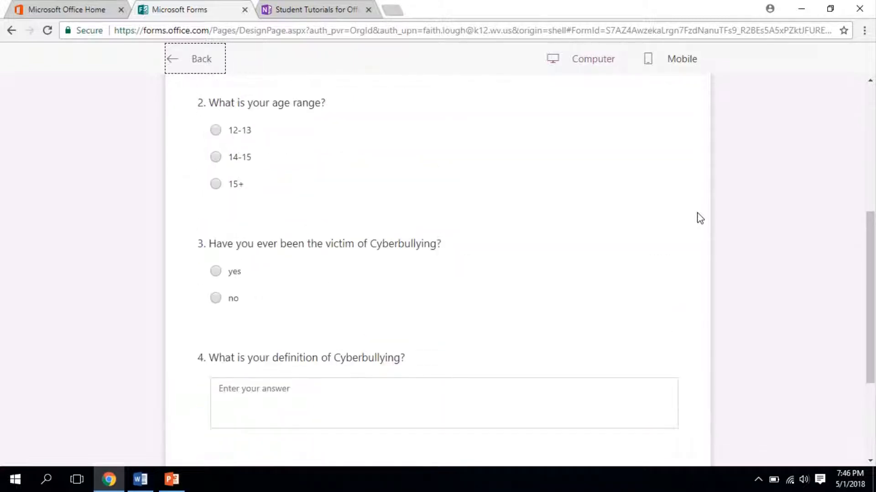
{"action": "scroll", "coordinate": [700, 219], "scroll_direction": "up", "scroll_amount": 5}
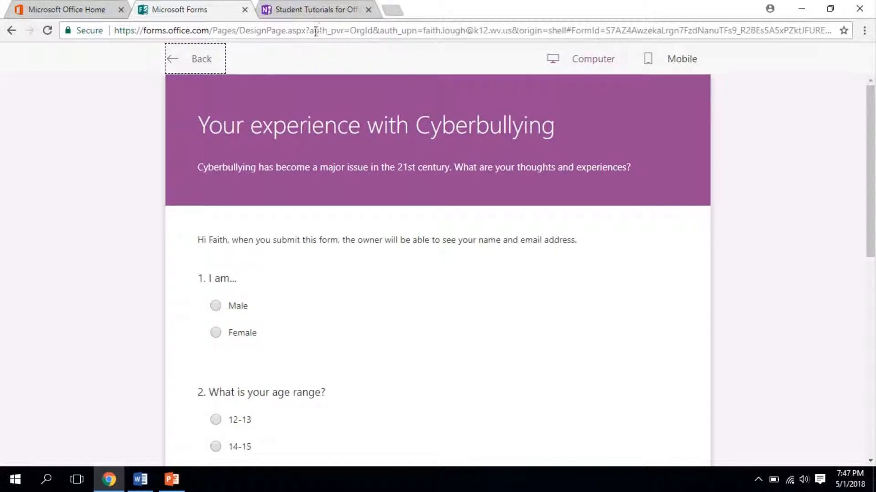
{"action": "left_click", "coordinate": [202, 58]}
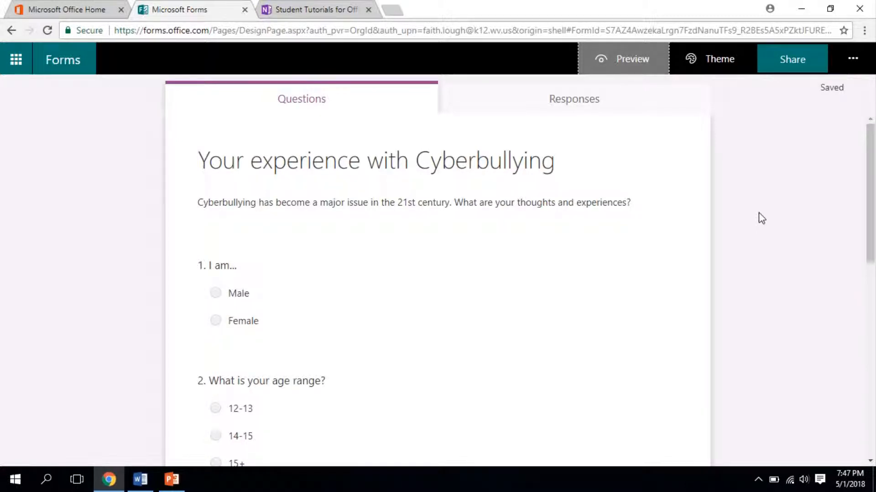
- Set the form's sharing so that anyone with the link can respond, and copy the response link
{"action": "left_click", "coordinate": [797, 69]}
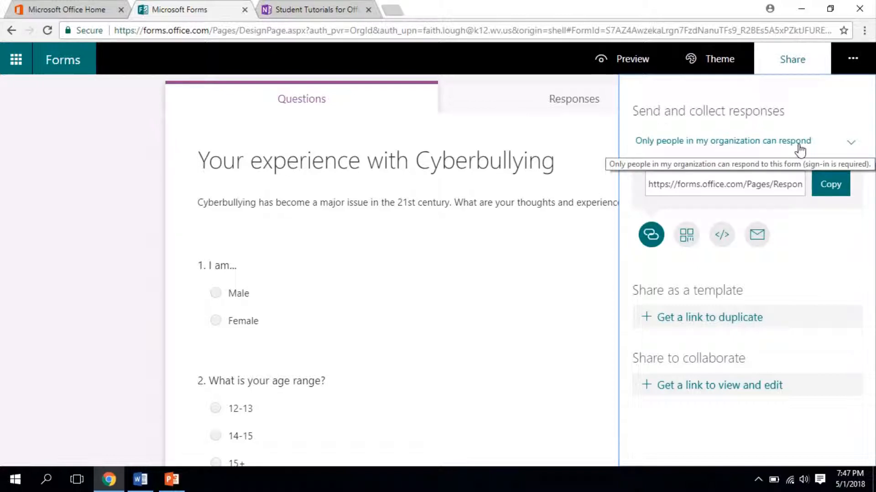
{"action": "left_click", "coordinate": [851, 146]}
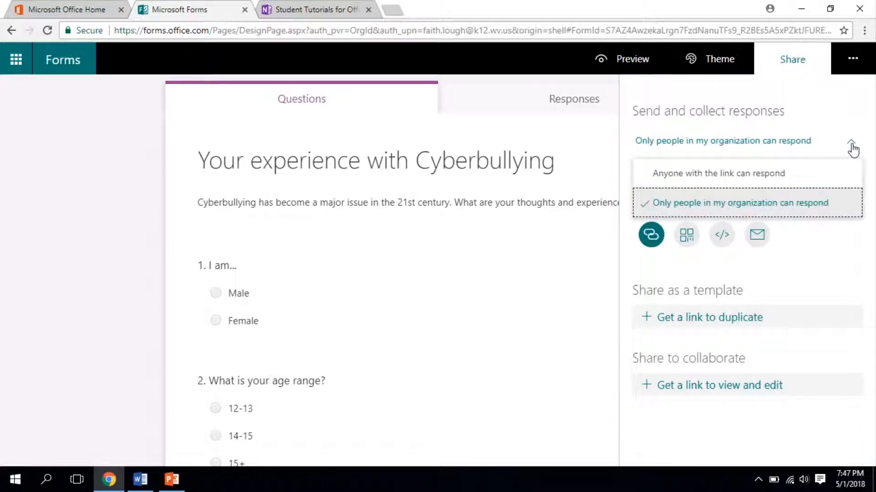
{"action": "left_click", "coordinate": [755, 175]}
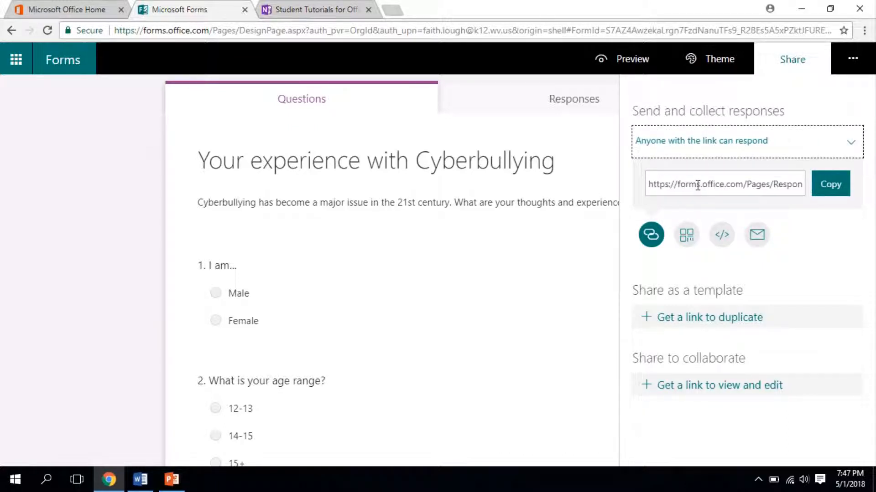
{"action": "left_click", "coordinate": [729, 184]}
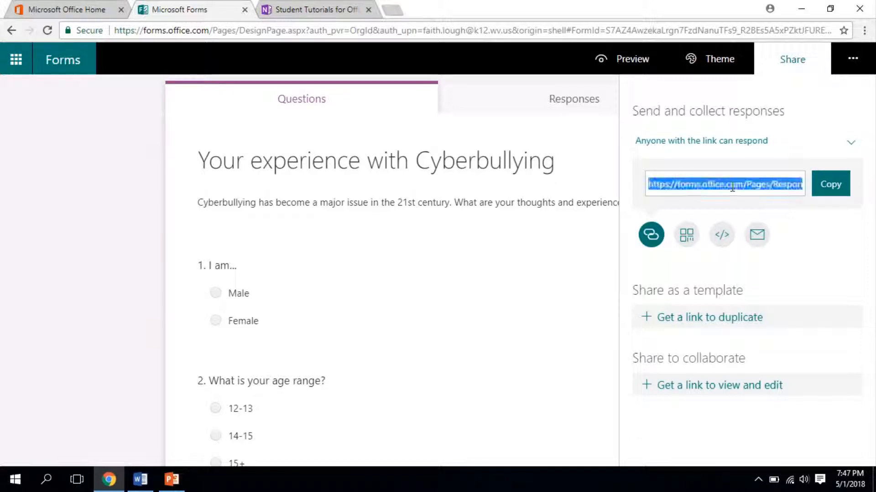
{"action": "left_click", "coordinate": [830, 188]}
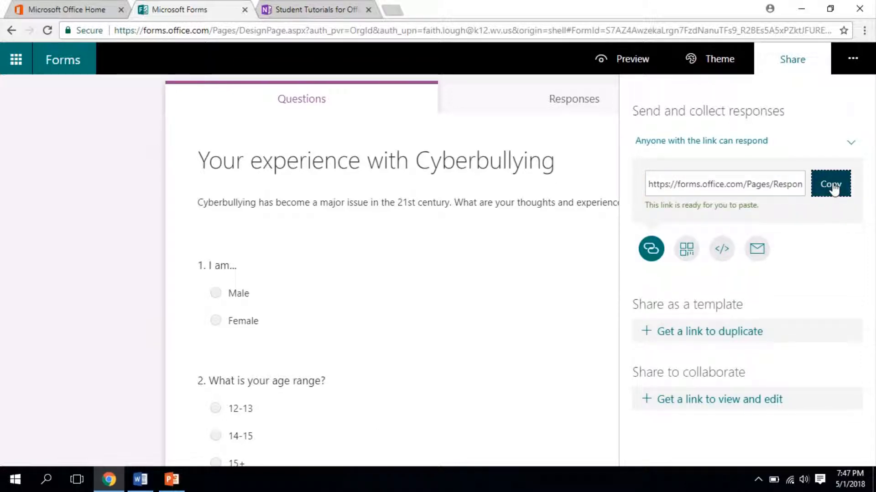